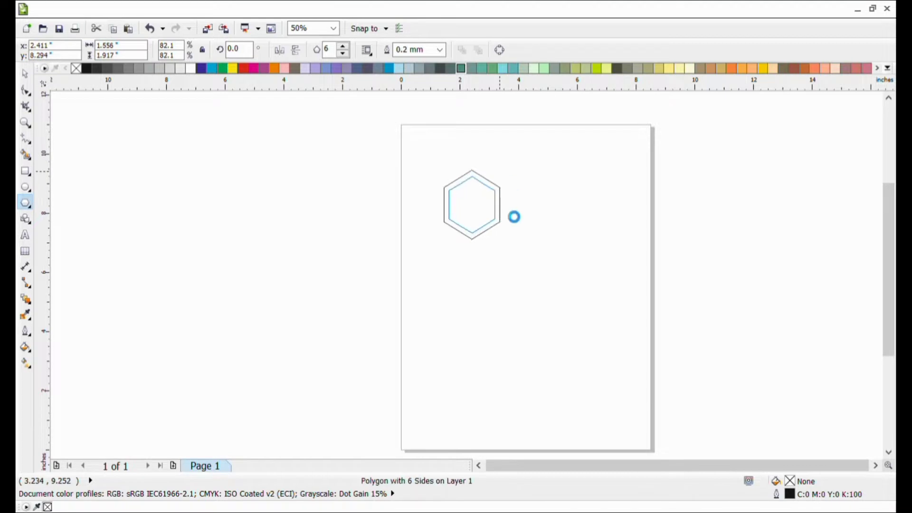
Step: Convert the inner hexagon to curves and give it a dotted outline style
key("space")
key("ctrl+q")
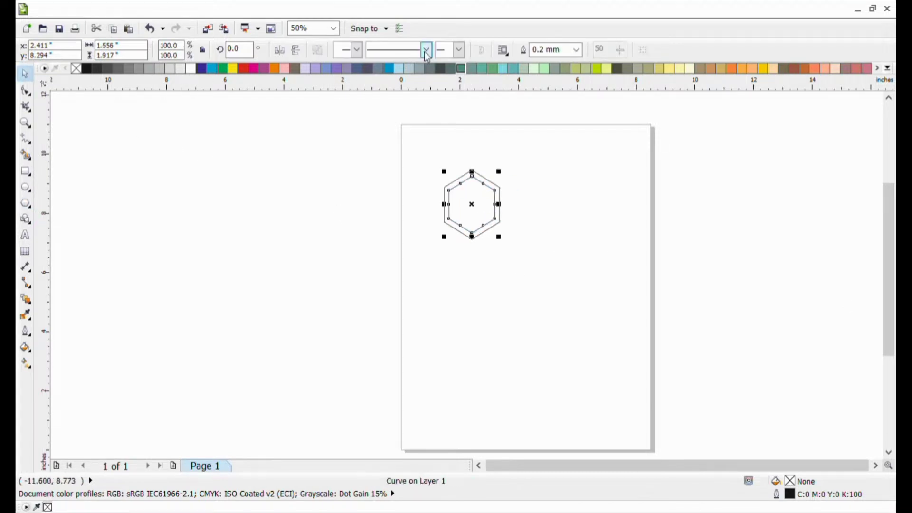
left_click(397, 198)
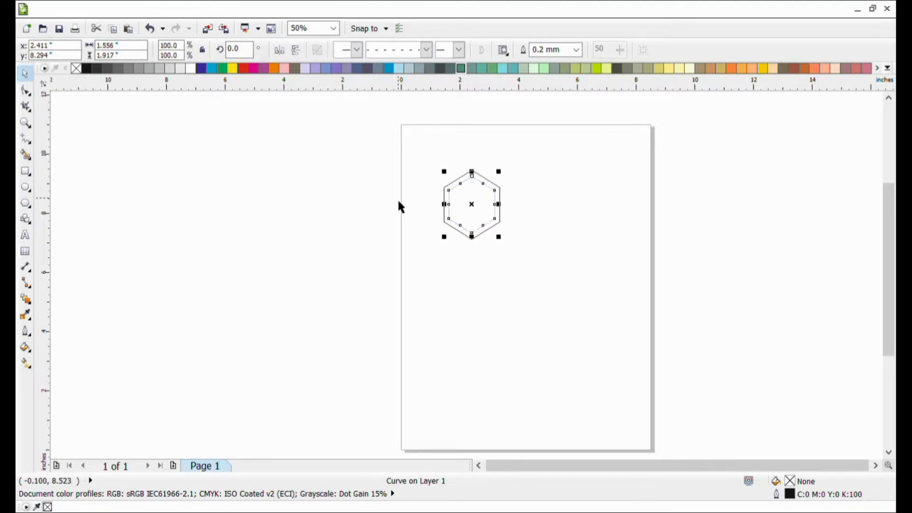
left_click(427, 49)
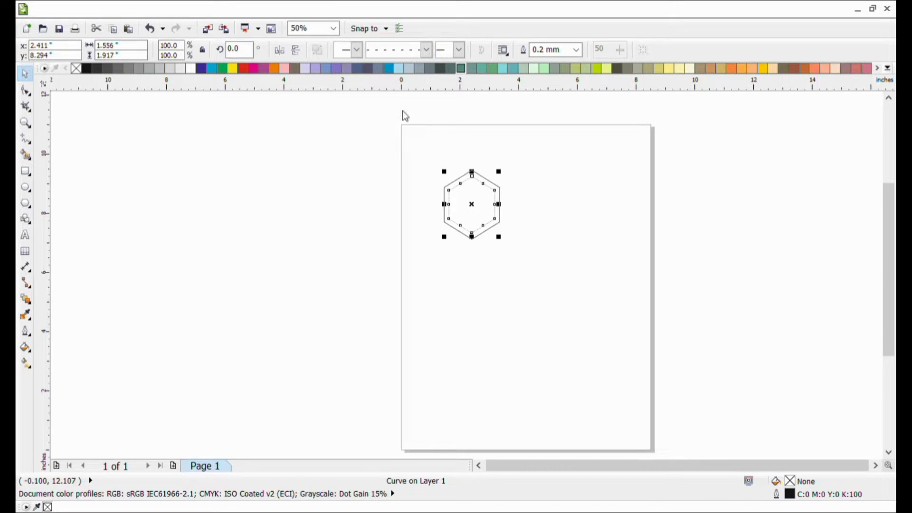
left_click(538, 195)
scroll(489, 223, "up", 1)
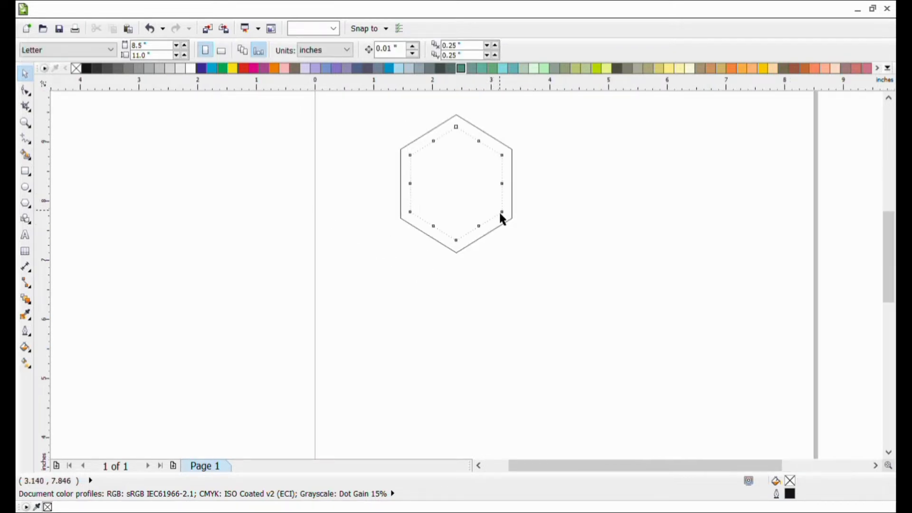
Step: Try a 1 mm outline width on the inner dotted hexagon
left_click(500, 213)
left_click(573, 55)
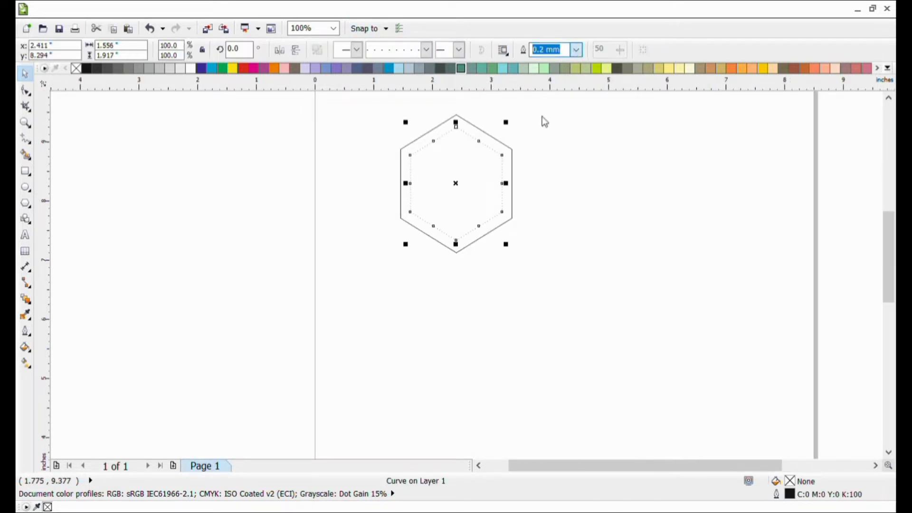
type("1")
key("Return")
left_click(548, 170)
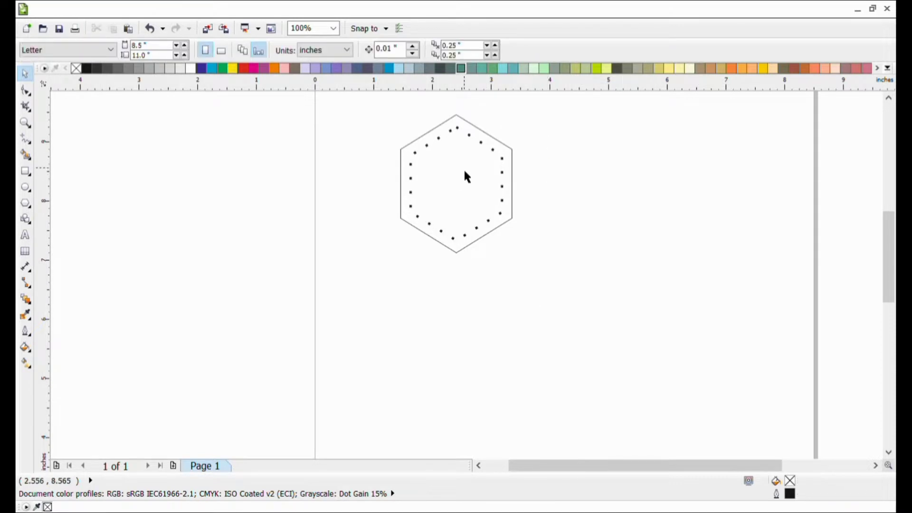
key("ctrl+z")
Step: Make the inner hexagon's dotted outline slightly thicker and group it with the outer hexagon
left_click(575, 51)
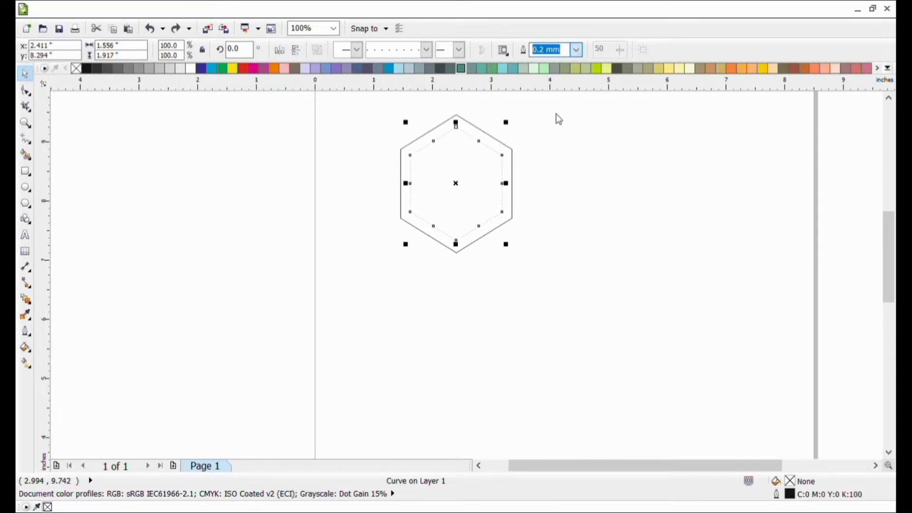
left_click(517, 164)
scroll(478, 176, "down", 4)
scroll(477, 175, "up", 2)
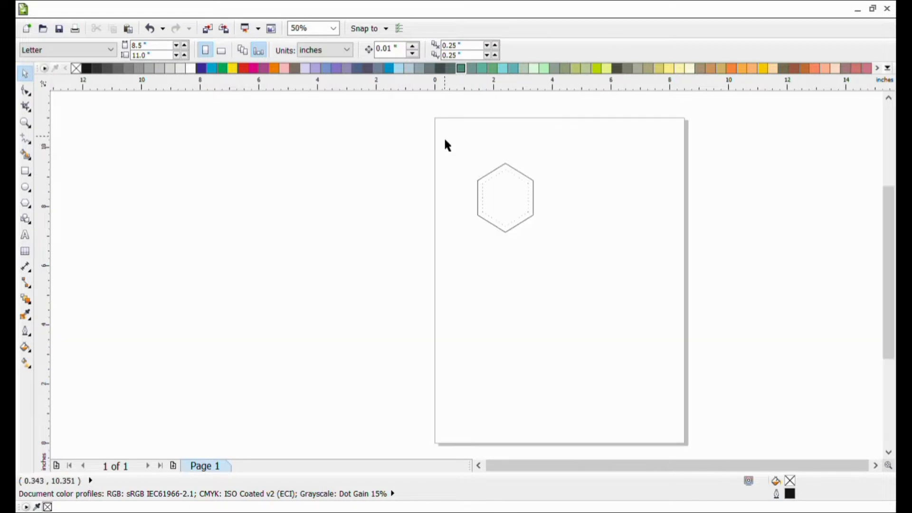
left_click_drag(446, 145, 561, 243)
key("ctrl+g")
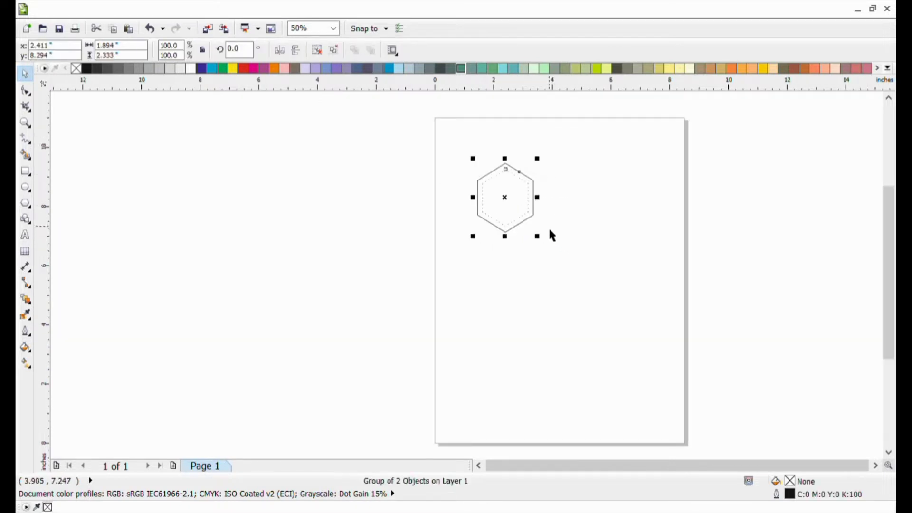
left_click(507, 264)
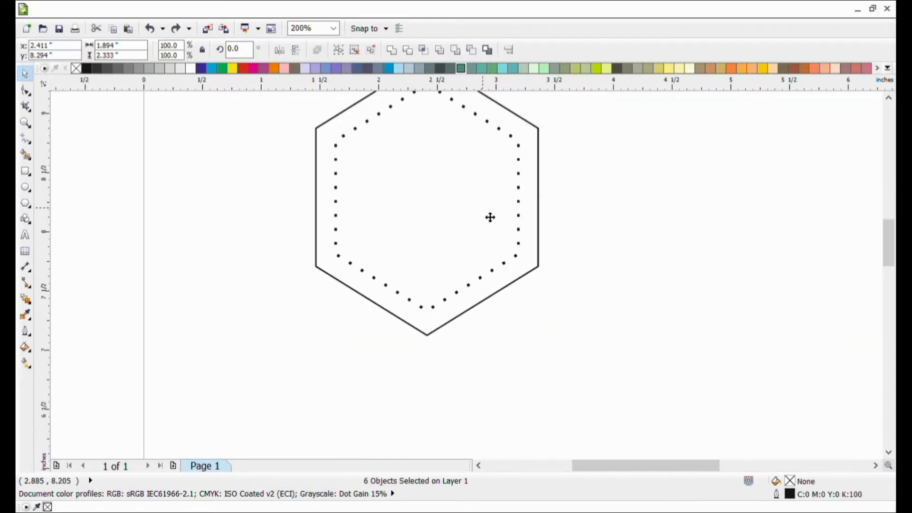
Step: Copy the hexagon group sideways edge to edge to form a first row of seven hexagons across the page
scroll(484, 223, "down", 2)
scroll(438, 209, "up", 2)
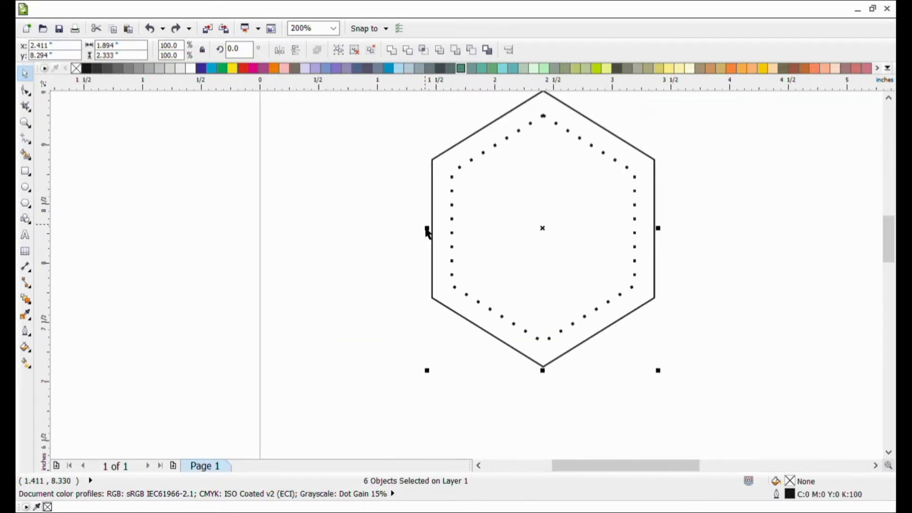
left_click_drag(436, 238, 822, 242)
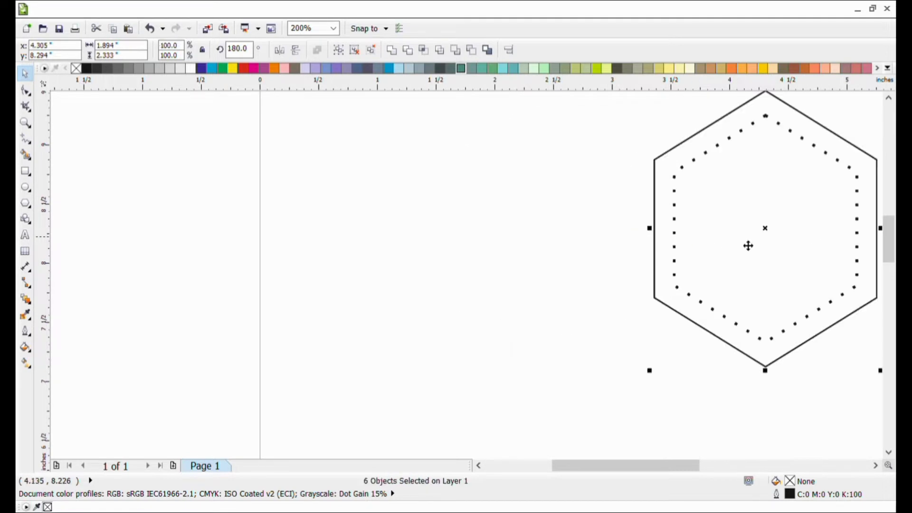
scroll(629, 244, "down", 2)
key("ctrl+z")
left_click_drag(581, 254, 836, 257)
left_click(602, 267)
left_click_drag(647, 256, 507, 270)
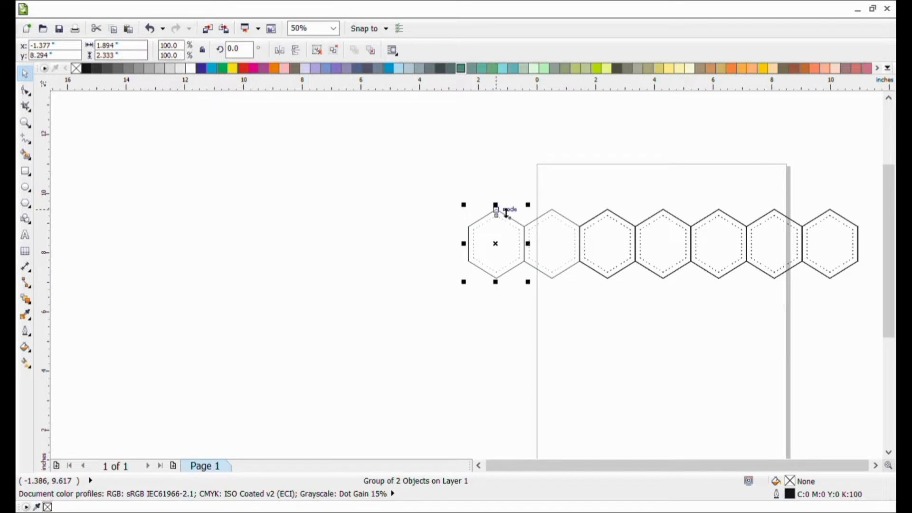
Step: Copy the leftmost hexagon into the notch beneath the first row and repeat it rightward to form a second row of seven
left_click_drag(506, 213, 580, 277)
scroll(511, 316, "up", 2)
scroll(513, 289, "down", 1)
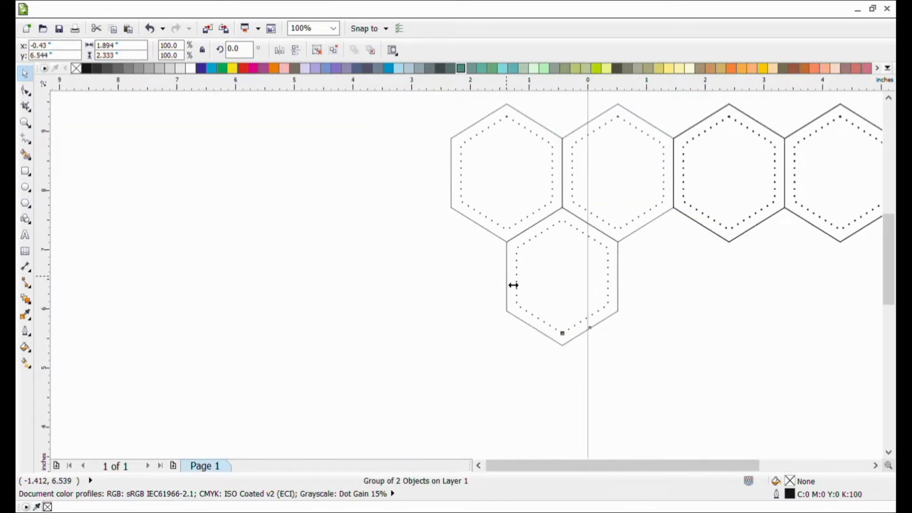
left_click_drag(514, 285, 661, 279)
scroll(551, 266, "down", 2)
left_click_drag(566, 255, 781, 259)
scroll(640, 252, "up", 1)
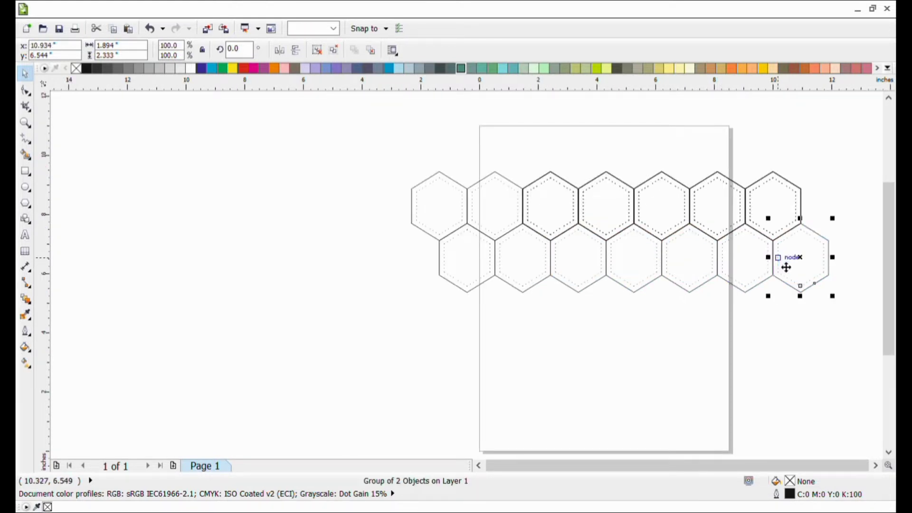
Step: Add one more hexagon copy at the left end of the second row
left_click(495, 266)
left_click_drag(499, 257, 418, 285)
left_click(418, 286)
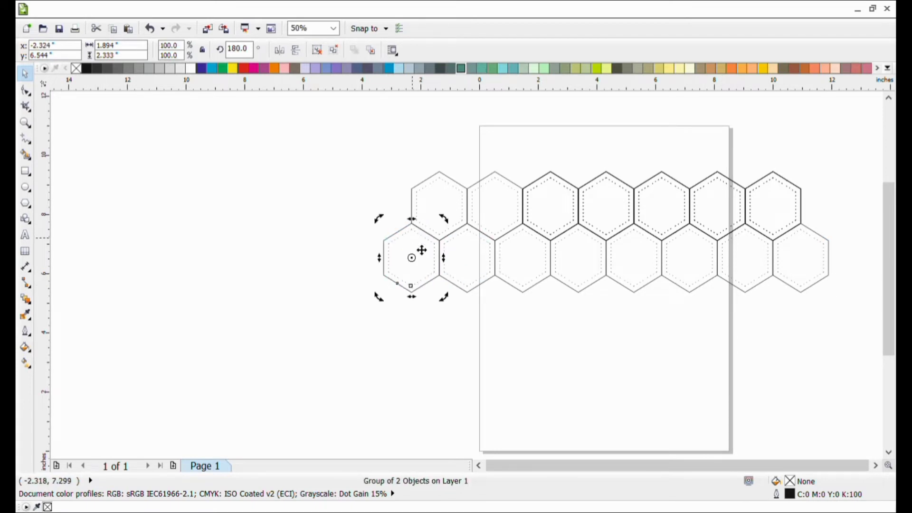
key("Escape")
Step: Start a third row by placing a hexagon copy in the notch beneath the left end of the second row
left_click(420, 266)
left_click_drag(421, 231, 724, 259)
scroll(420, 323, "up", 2)
scroll(495, 261, "up", 1)
scroll(503, 261, "down", 3)
scroll(475, 255, "up", 1)
scroll(592, 237, "down", 2)
scroll(731, 234, "up", 2)
scroll(727, 245, "down", 1)
Step: Repeat the hexagon edge to edge along the third row until it has eight hexagons
left_click_drag(510, 253, 594, 246)
key("ctrl+z")
left_click(551, 255)
left_click_drag(505, 254, 801, 264)
left_click(706, 278)
left_click(707, 277)
Step: Copy the third row's leftmost hexagon into the notch below it and repeat it rightward for a fourth row of eight
left_click(434, 282)
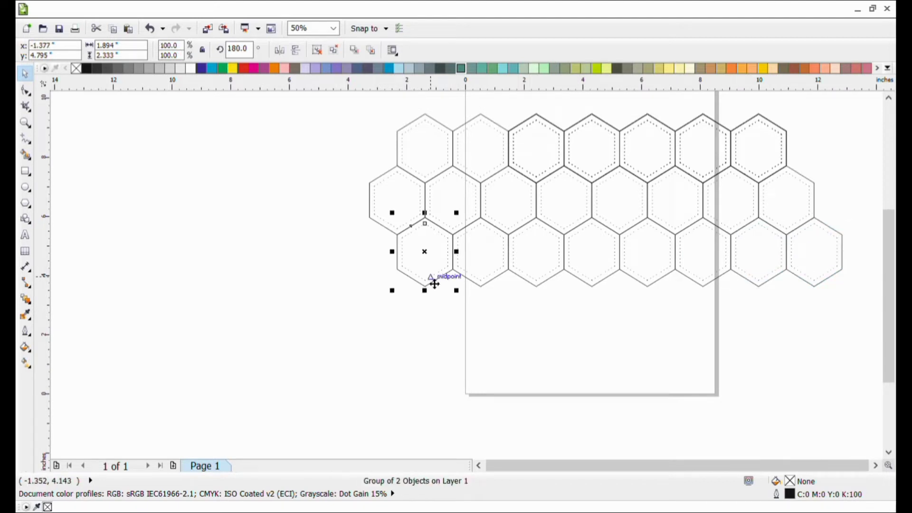
scroll(433, 282, "up", 1)
left_click_drag(418, 139, 417, 320)
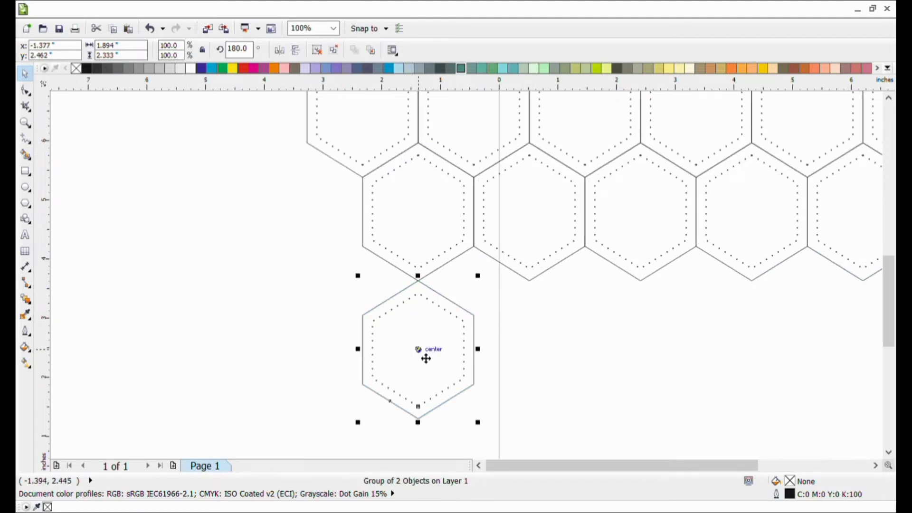
left_click_drag(426, 359, 370, 325)
left_click_drag(309, 319, 814, 304)
scroll(522, 297, "down", 1)
left_click(746, 302, "ctrl")
left_click(758, 318)
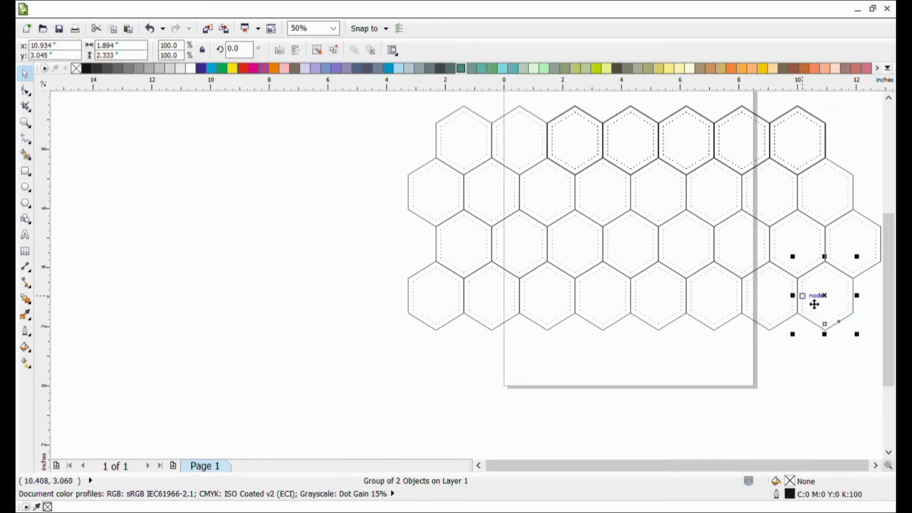
Step: Copy the fourth row's leftmost hexagon down and to the left, and repeat it rightward to form a fifth row of nine
left_click(425, 318)
left_click_drag(443, 261, 342, 328)
scroll(449, 380, "up", 3)
scroll(452, 382, "down", 3)
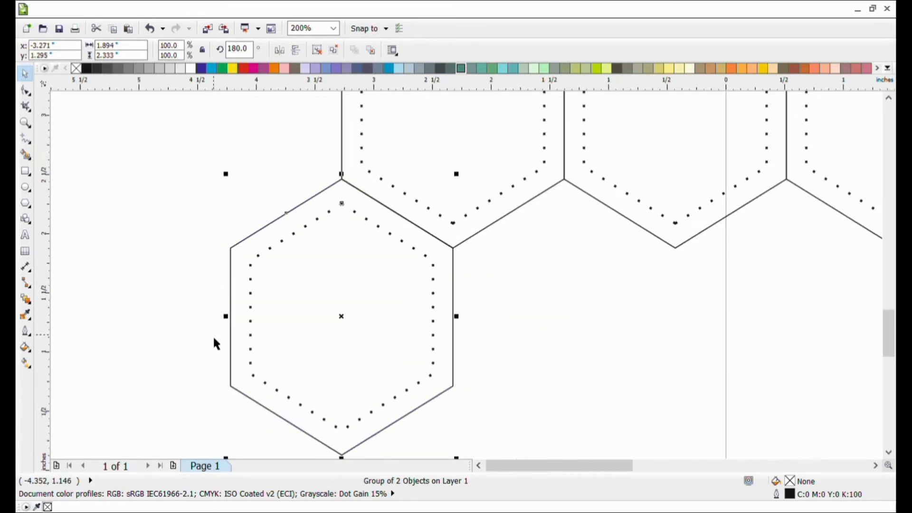
left_click_drag(223, 315, 688, 302)
scroll(463, 290, "down", 2)
scroll(617, 297, "down", 2)
scroll(626, 299, "up", 2)
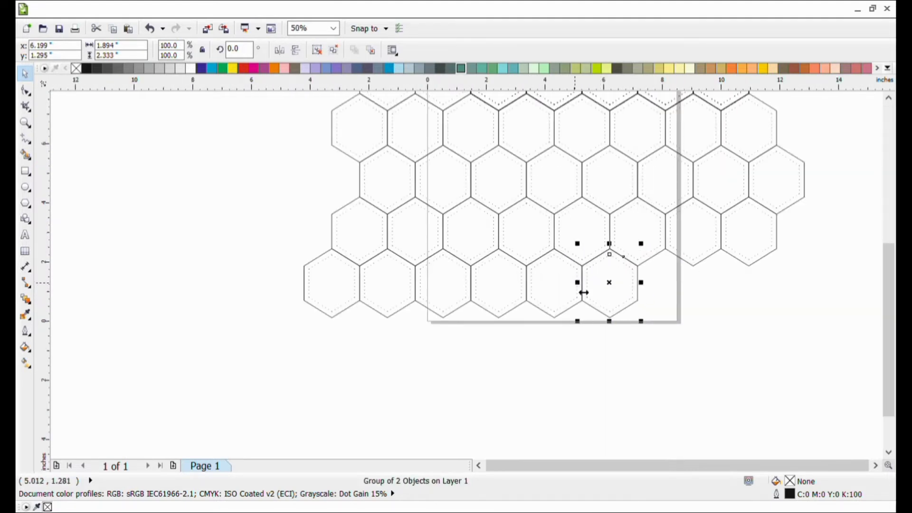
left_click_drag(583, 292, 769, 292)
Step: Copy the fifth row's leftmost hexagon down and to the right, and repeat it edge to edge for a sixth row of eight
left_click(334, 300)
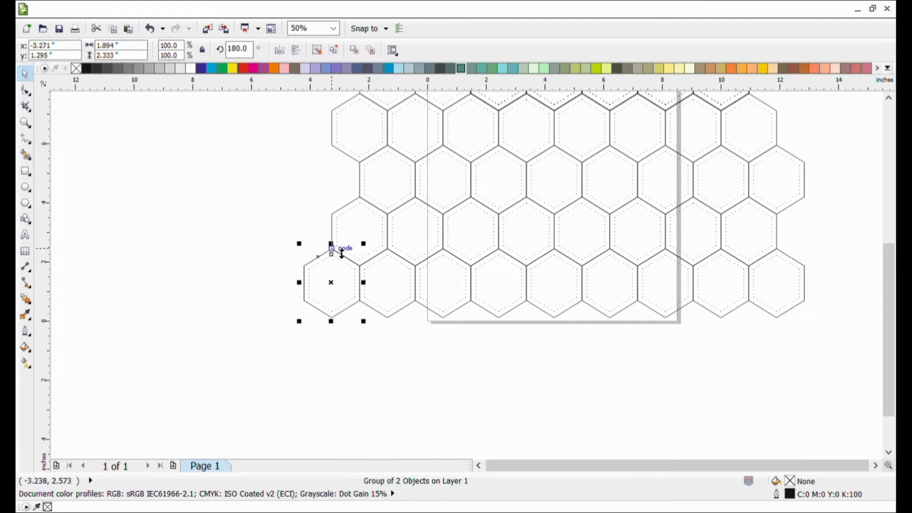
left_click_drag(342, 254, 390, 318)
scroll(338, 356, "up", 1)
scroll(390, 317, "up", 1)
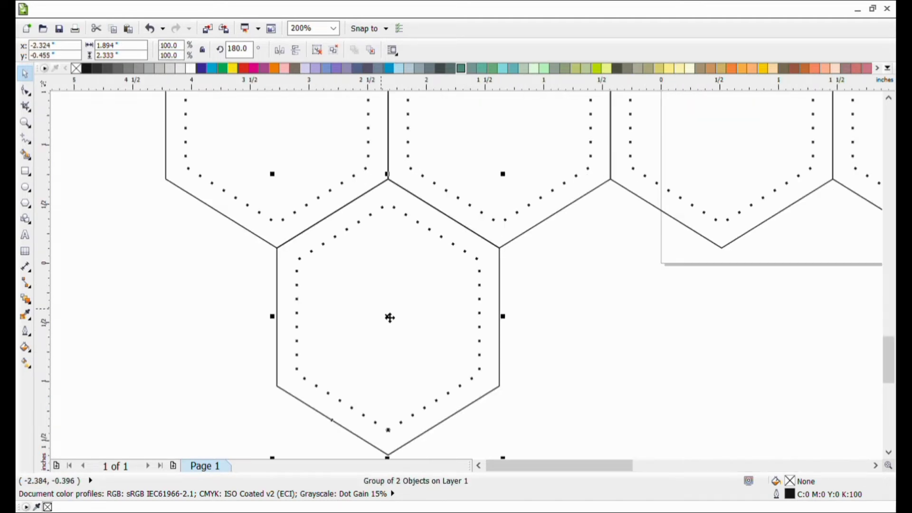
scroll(390, 317, "down", 1)
left_click_drag(326, 318, 659, 299)
scroll(529, 279, "down", 1)
scroll(827, 394, "down", 1)
scroll(804, 350, "up", 1)
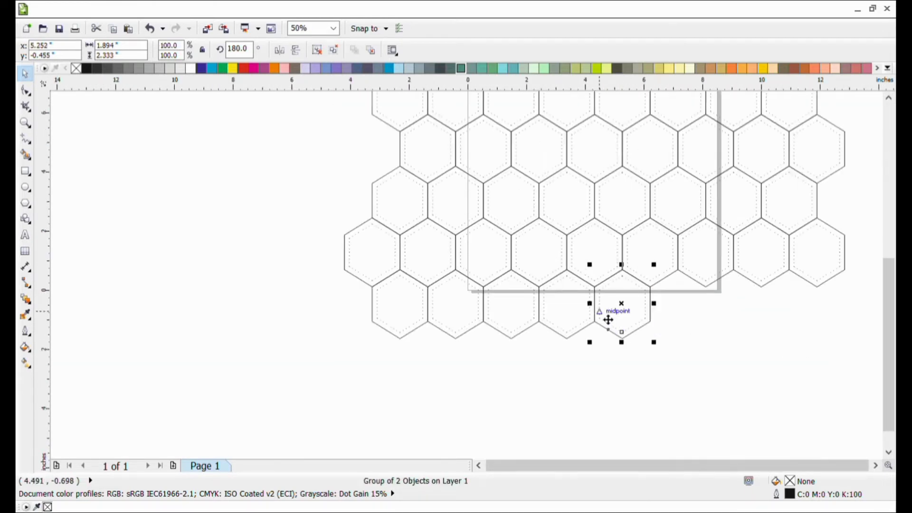
left_click_drag(591, 304, 778, 321)
scroll(594, 354, "down", 1)
key("Escape")
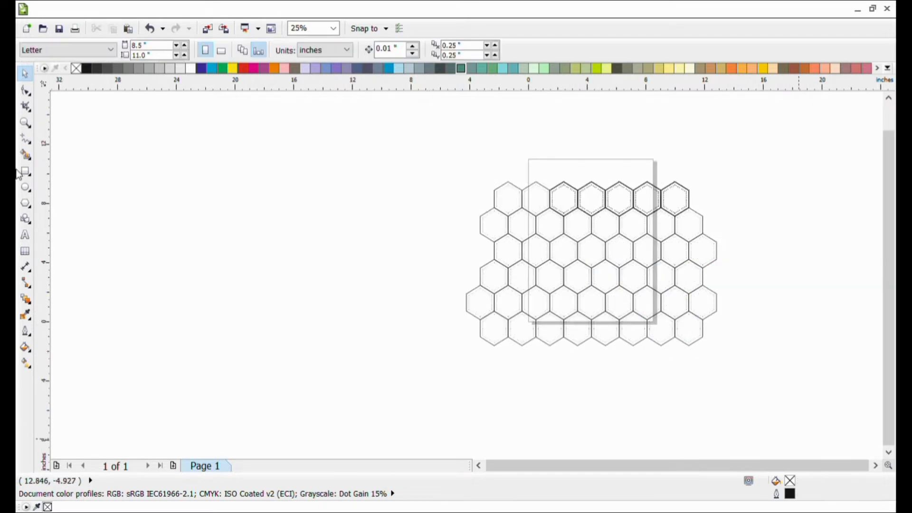
Step: Group all the hexagons temporarily and ungroup them again
left_click_drag(399, 144, 812, 432)
key("ctrl+g")
key("Escape")
left_click(645, 300)
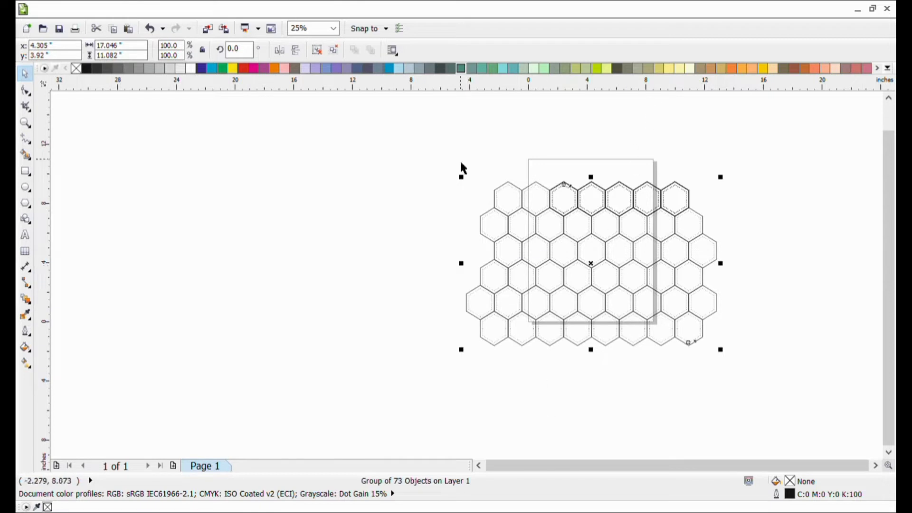
key("ctrl+u")
Step: Group the entire hexagon grid into one object and shift it slightly upward
left_click_drag(414, 156, 772, 418)
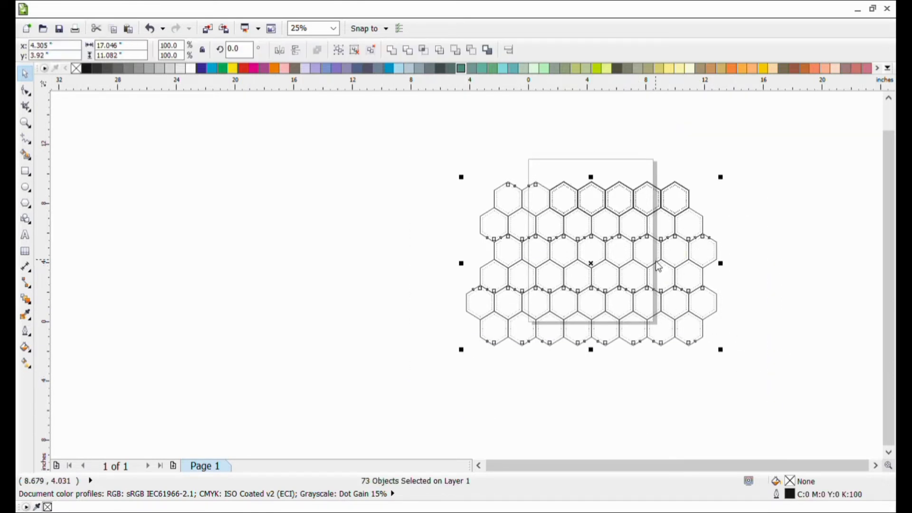
key("ctrl+g")
key("Escape")
left_click(597, 271)
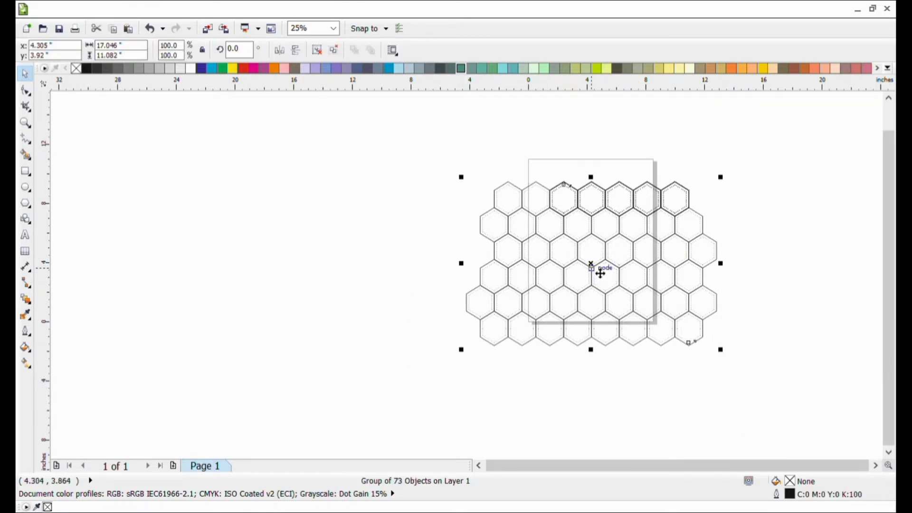
left_click_drag(597, 271, 600, 249)
left_click(603, 373)
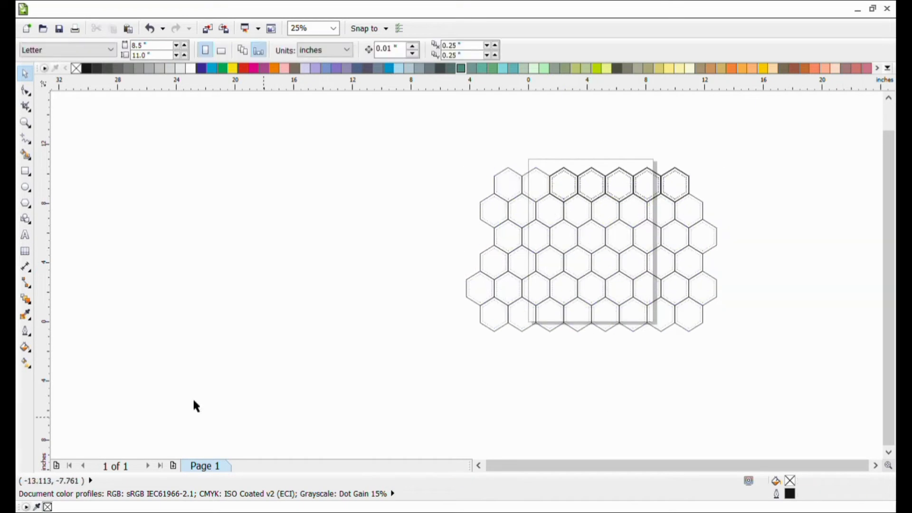
Step: Undo the grid's last move and draw a circle about 8.2 inches in diameter over the hexagons
left_click(27, 189)
key("ctrl+z")
left_click_drag(577, 212, 684, 336)
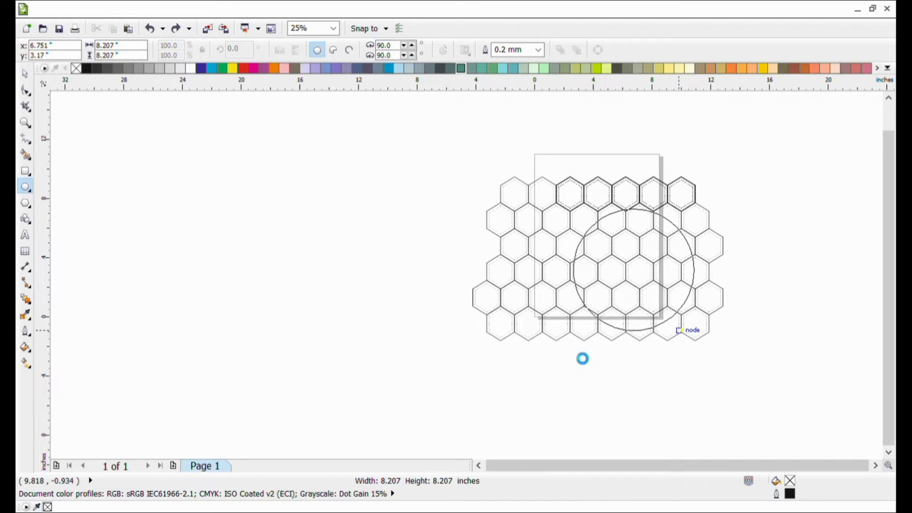
left_click(26, 74)
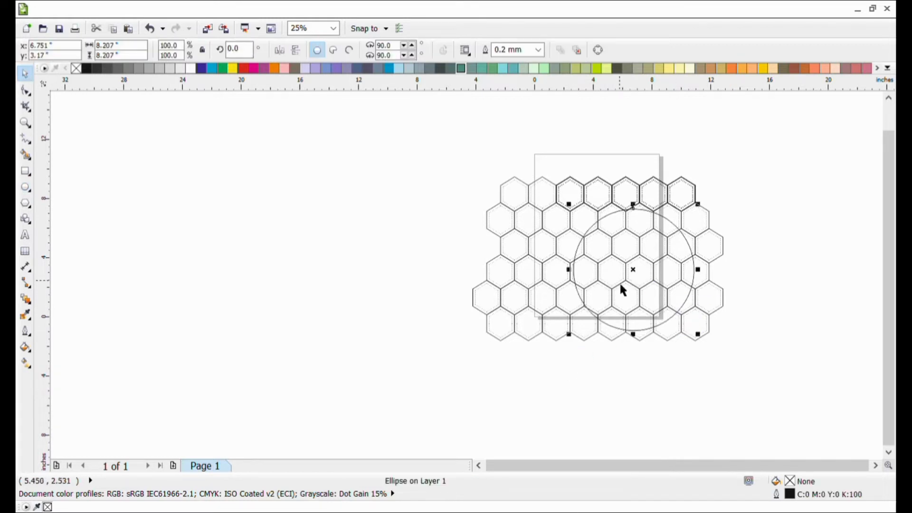
Step: Centre the circle over the hexagon grid and enlarge it to about 9.8 inches in diameter
left_click_drag(625, 271, 589, 262)
mouse_move(670, 335)
left_mouse_down()
mouse_move(682, 343)
mouse_move(673, 341)
left_mouse_up()
left_click(639, 380)
left_click(624, 299)
left_click_drag(608, 267, 605, 261)
left_click(603, 348)
left_click(602, 334)
left_click_drag(679, 188, 678, 193)
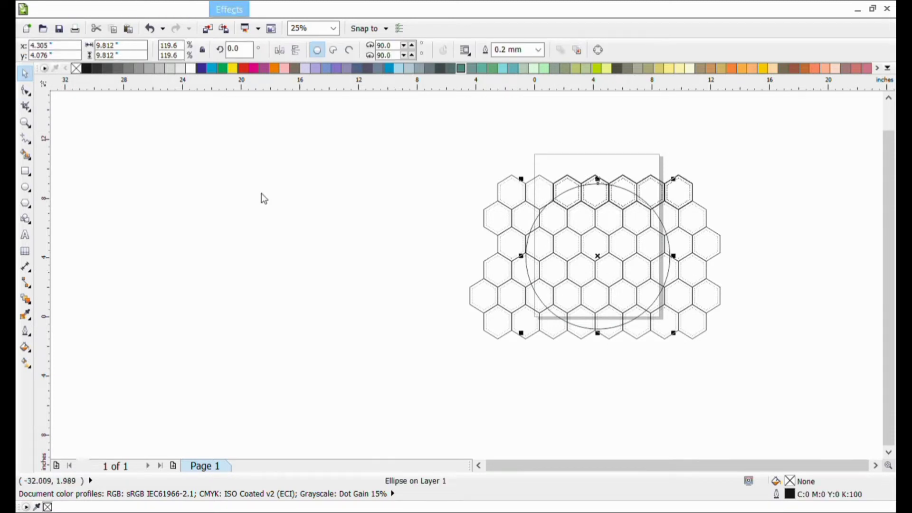
Step: Apply a Fish Eye lens with a 100% rate to the circle
key("alt+F3")
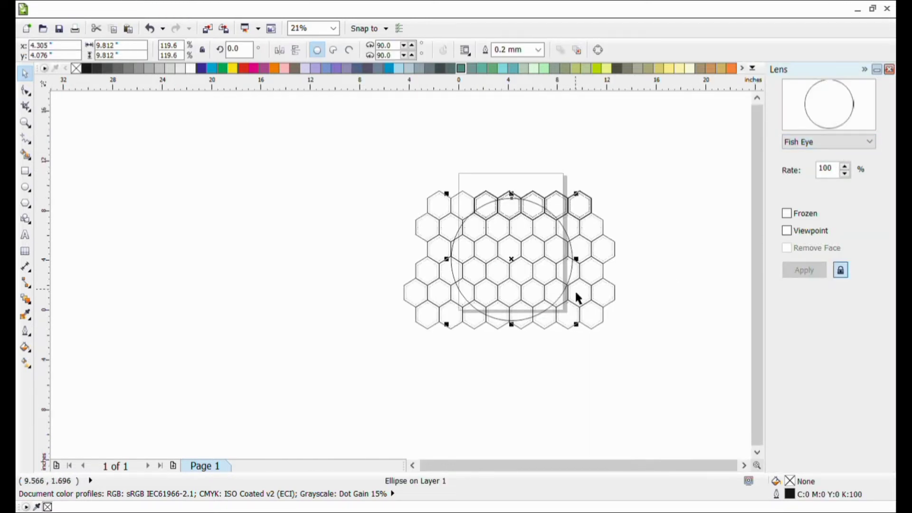
left_click(845, 168)
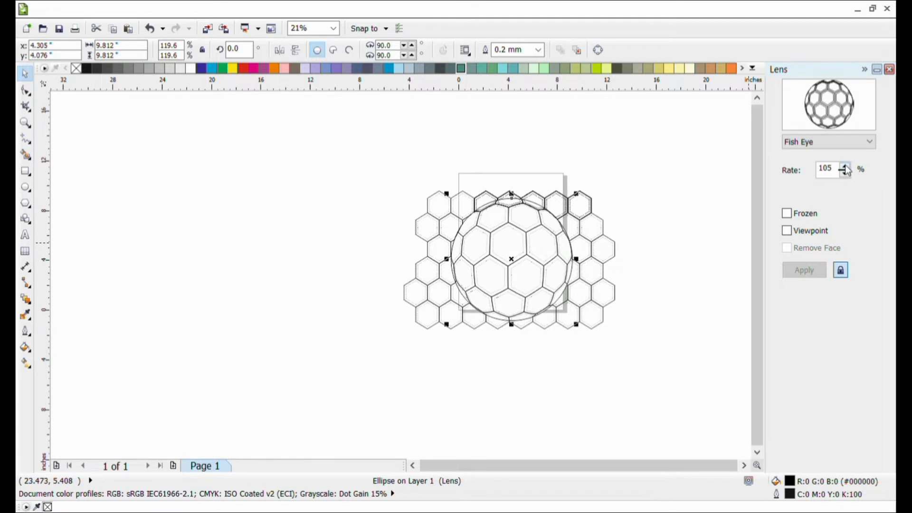
left_click(845, 173)
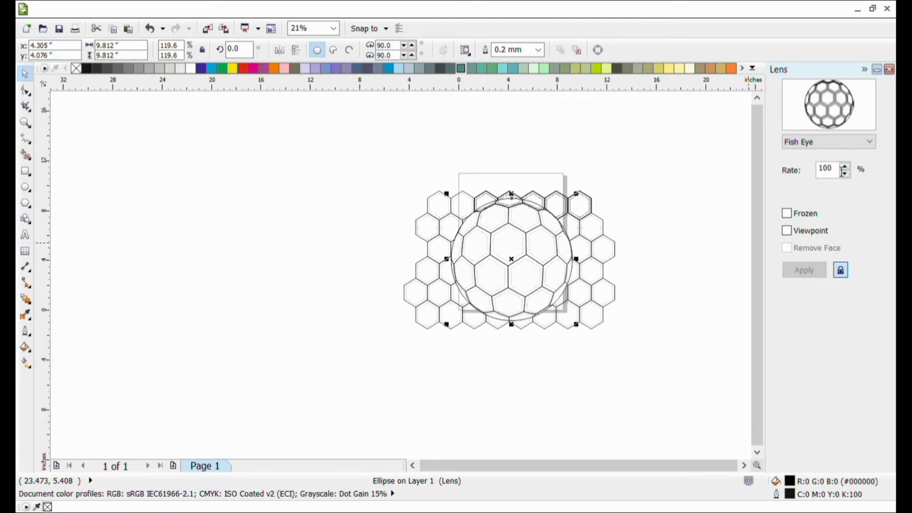
Step: Set the circle's Fish Eye lens rate to 102% and close the lens settings
double_click(842, 171)
type("102")
key("Return")
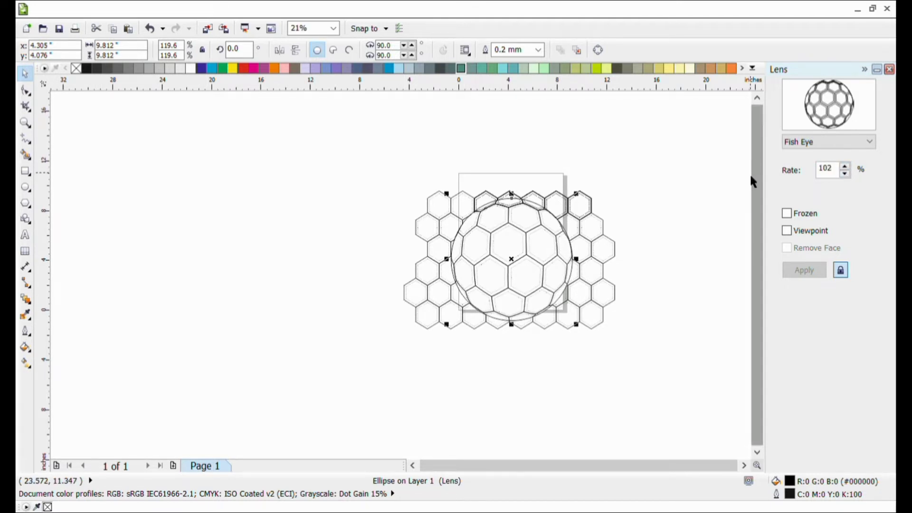
left_click(888, 70)
Step: Intersect the hexagon grid with the lens circle to keep only the part of the grid inside it
left_click(613, 337)
left_click(612, 329)
left_click(514, 257, "shift")
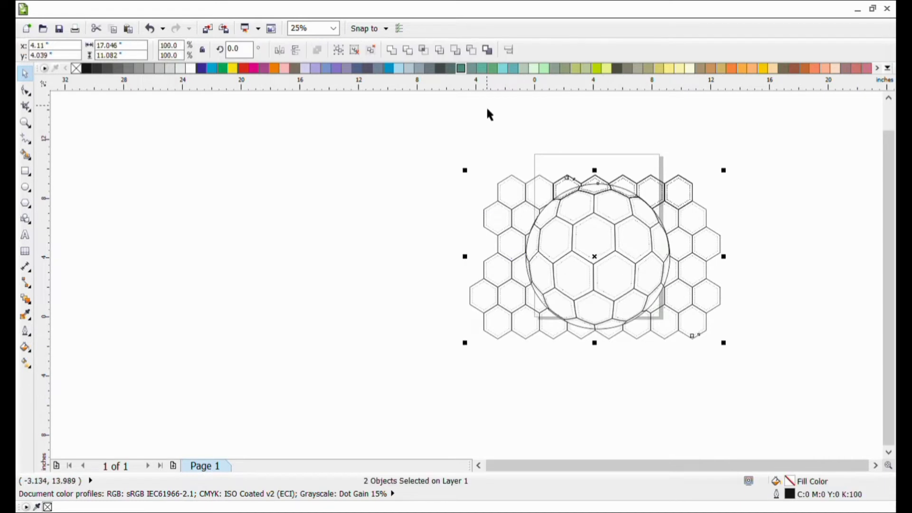
left_click(425, 50)
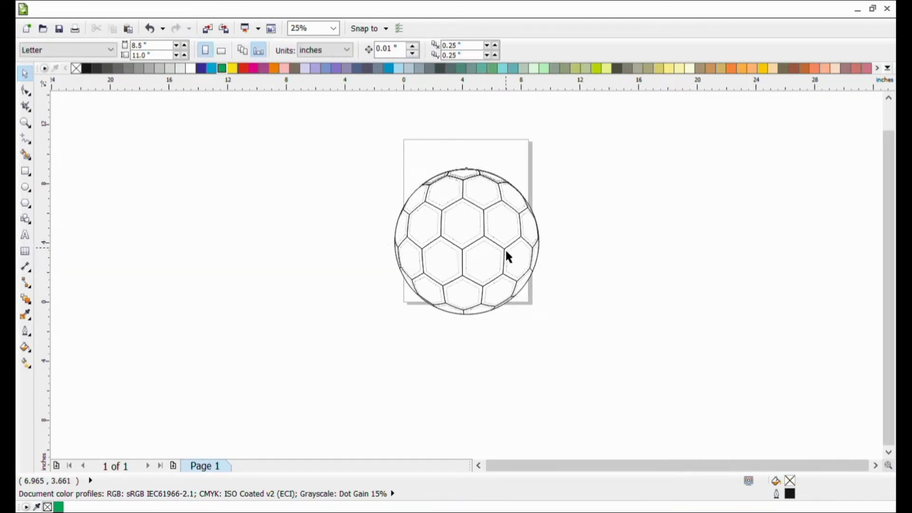
Step: Move the lens circle clear to the right of the intersected grid and ungroup the grid's hexagons
left_click(507, 257)
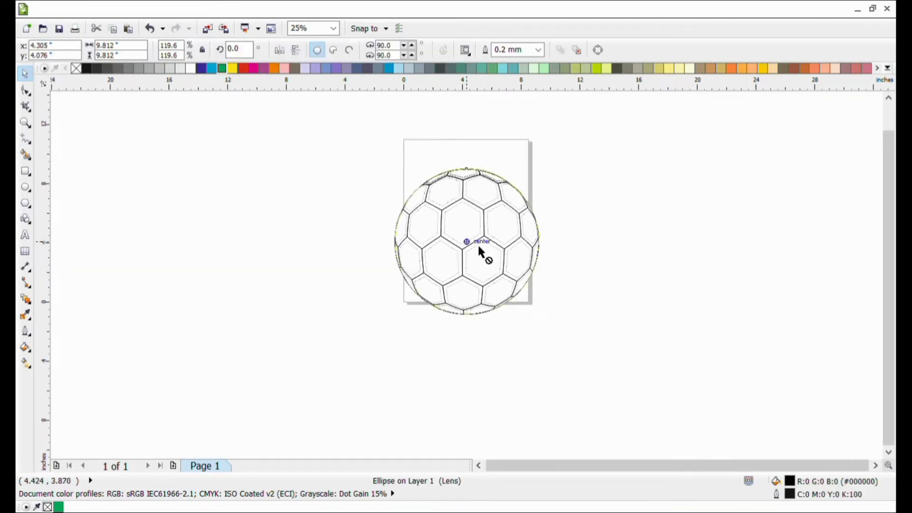
left_click_drag(483, 253, 637, 249)
left_click(466, 231)
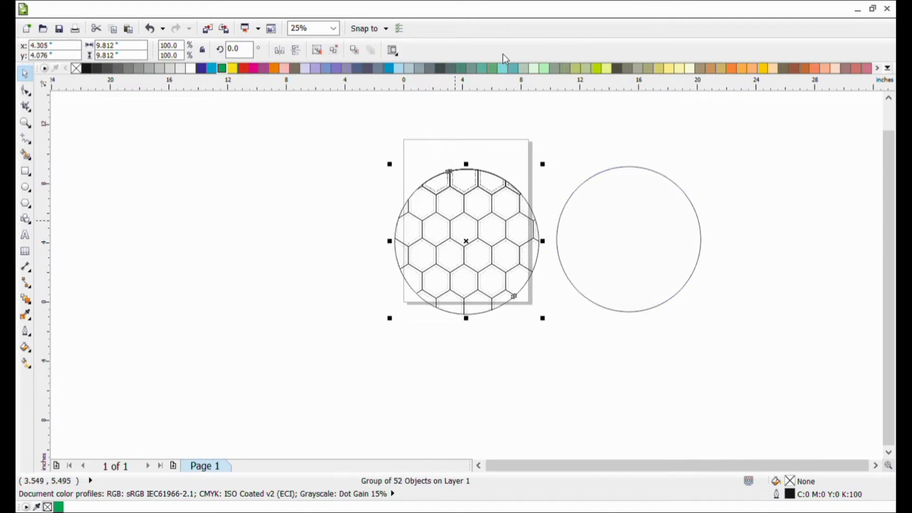
left_click(334, 50)
left_click(343, 191)
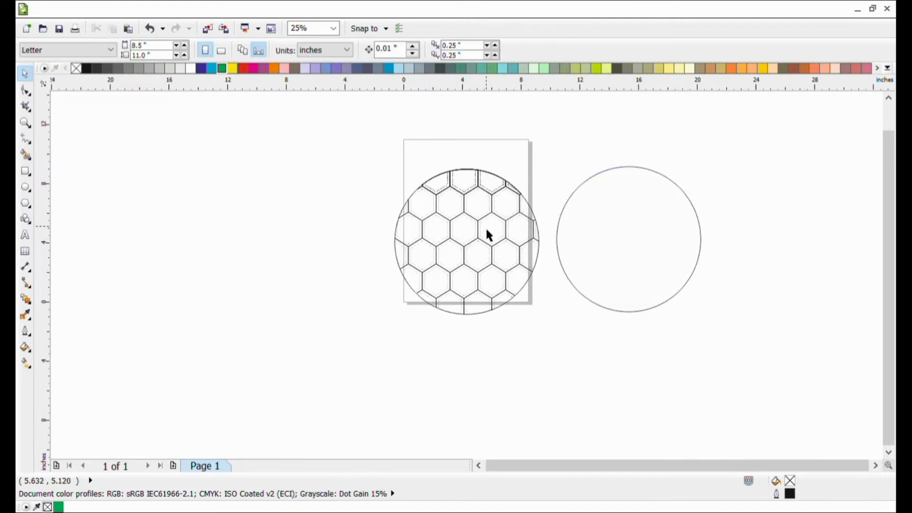
scroll(486, 226, "up", 1)
left_click(445, 243)
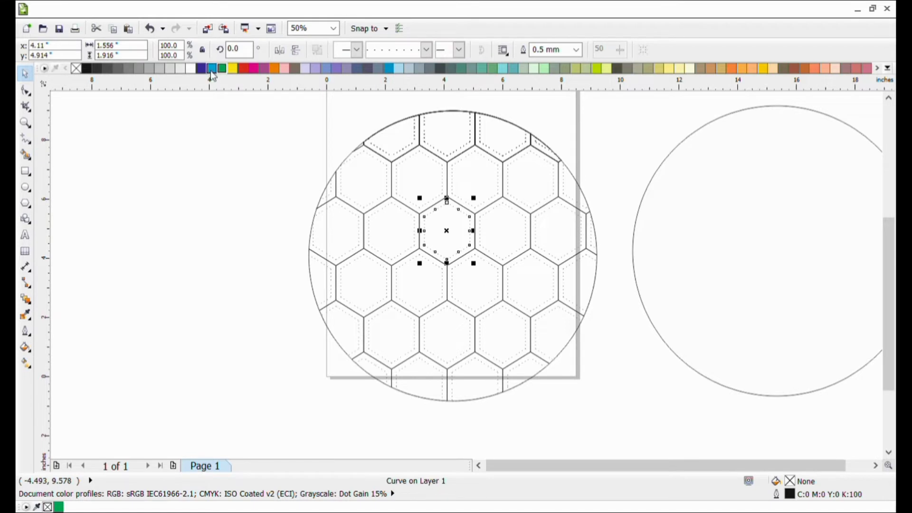
left_click(210, 70)
key("ctrl+z")
Step: Fill the outer hexagon in the middle of the centre row cyan and its right-hand neighbour green
scroll(440, 236, "up", 1)
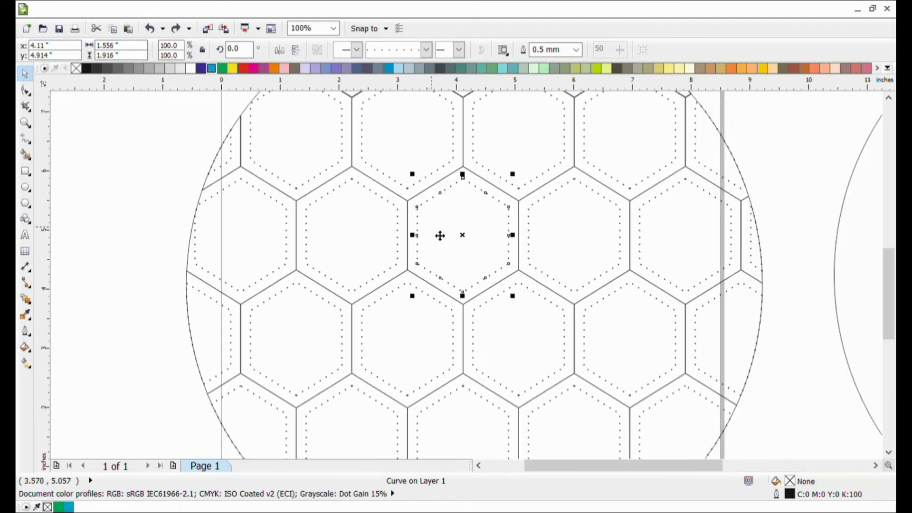
left_click(443, 183)
left_click(211, 68)
left_click(545, 282)
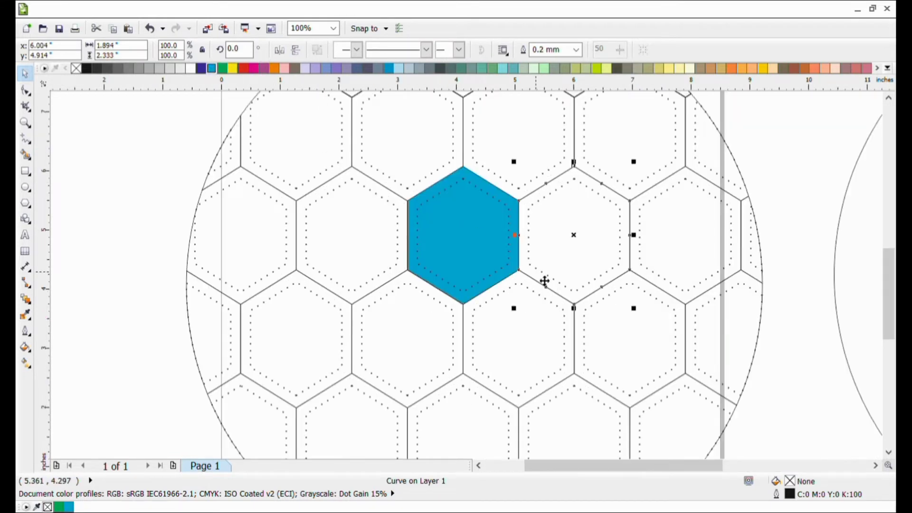
left_click(222, 69)
left_click(686, 294)
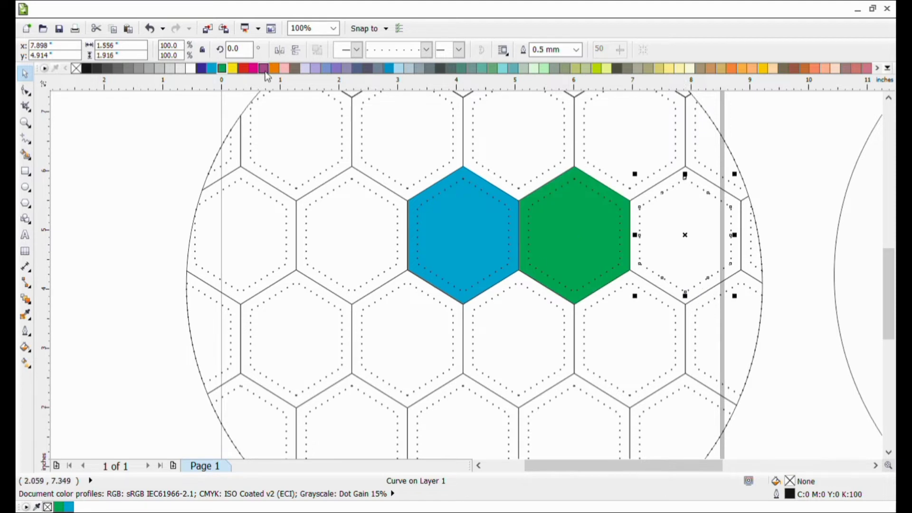
left_click(243, 69)
key("ctrl+z")
Step: Fill the outer hexagon right of the green one and the one left of the cyan one red
left_click(666, 293)
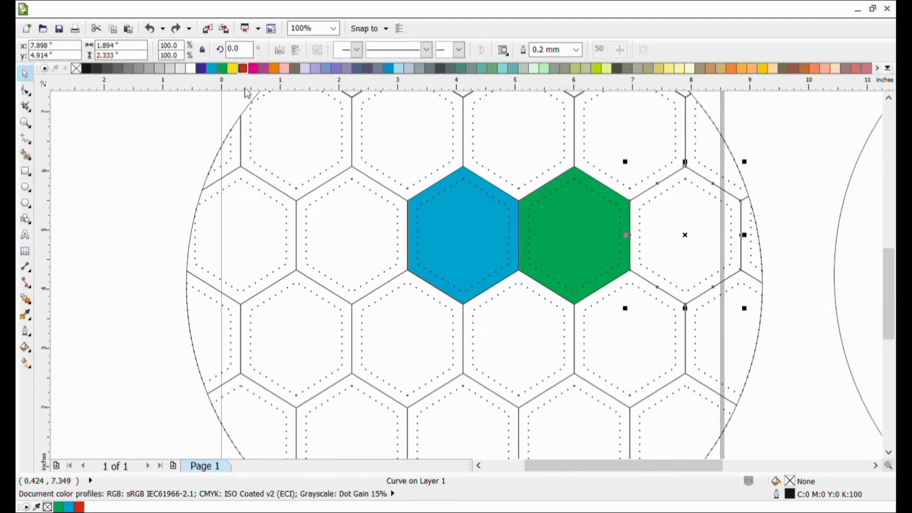
left_click(243, 69)
left_click(340, 294)
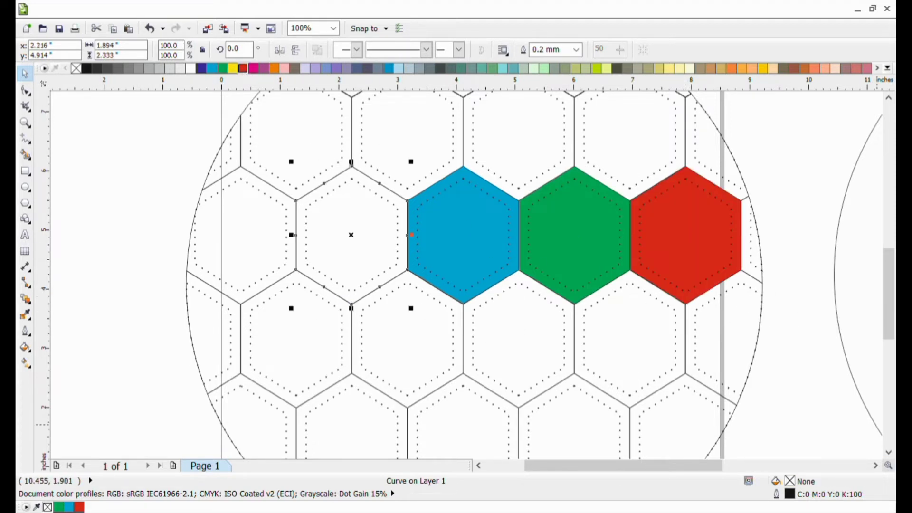
scroll(532, 263, "down", 1)
scroll(532, 263, "up", 1)
left_click(242, 69)
Step: Fill the outer hexagon at the left end of the centre row green
key("Tab")
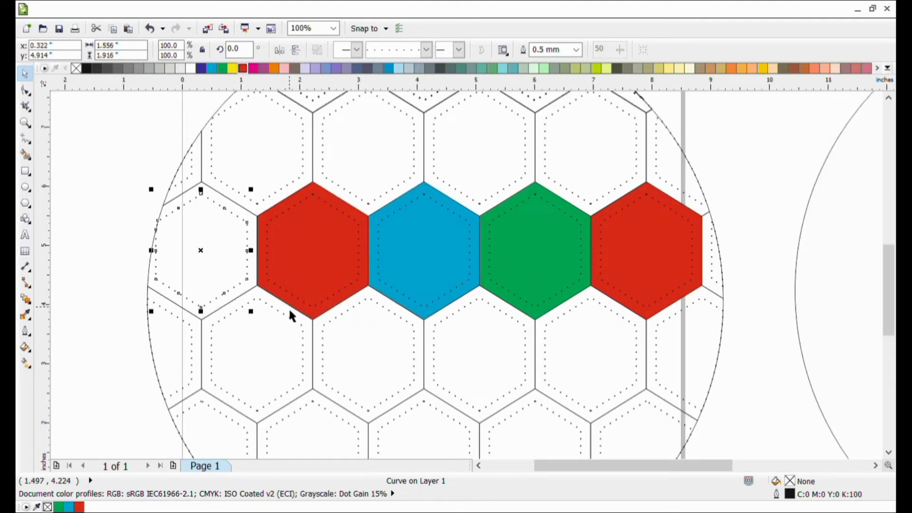
key("Tab")
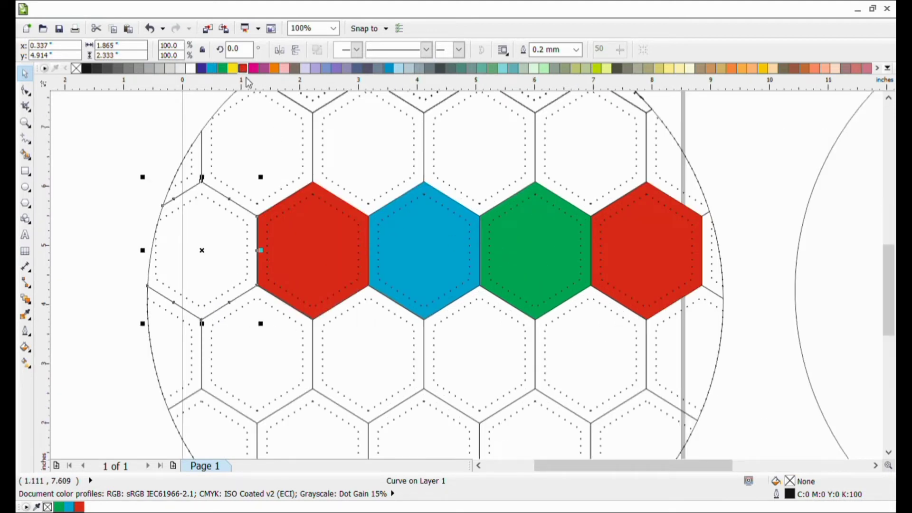
left_click(222, 68)
key("Tab")
left_click(211, 69)
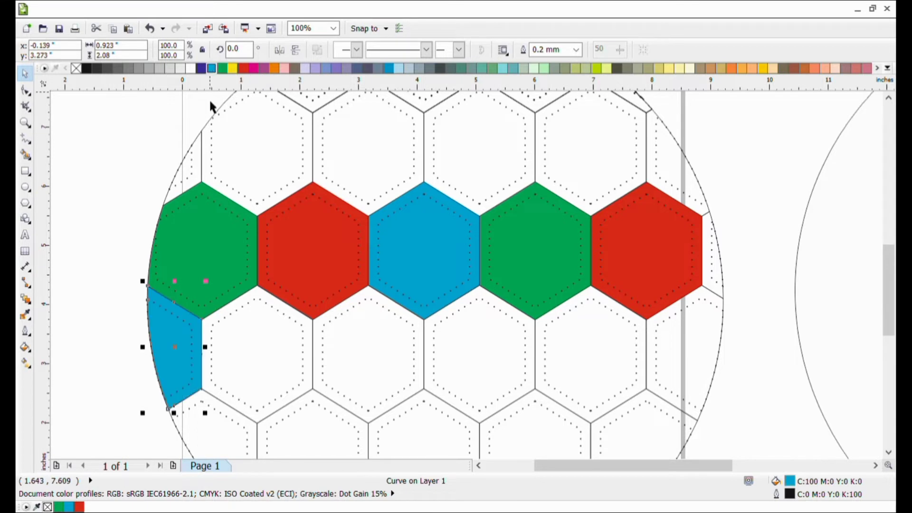
key("Tab")
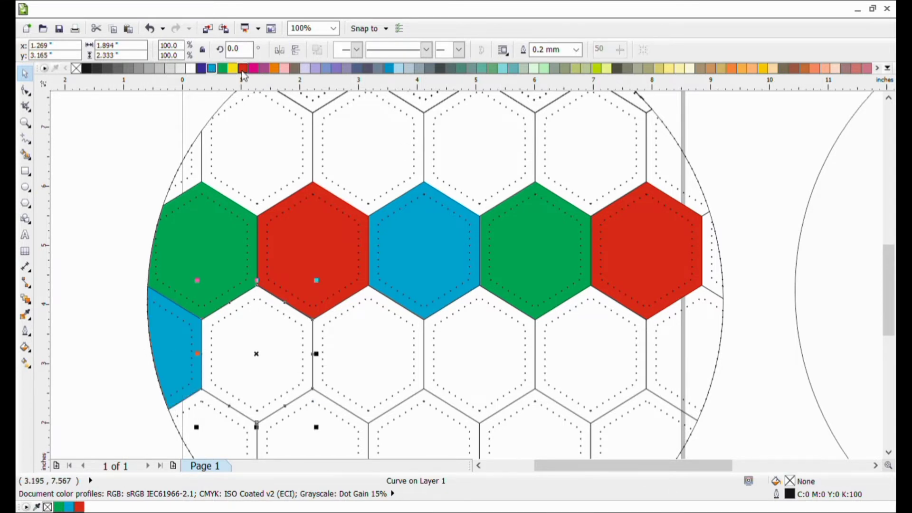
key("ctrl+z")
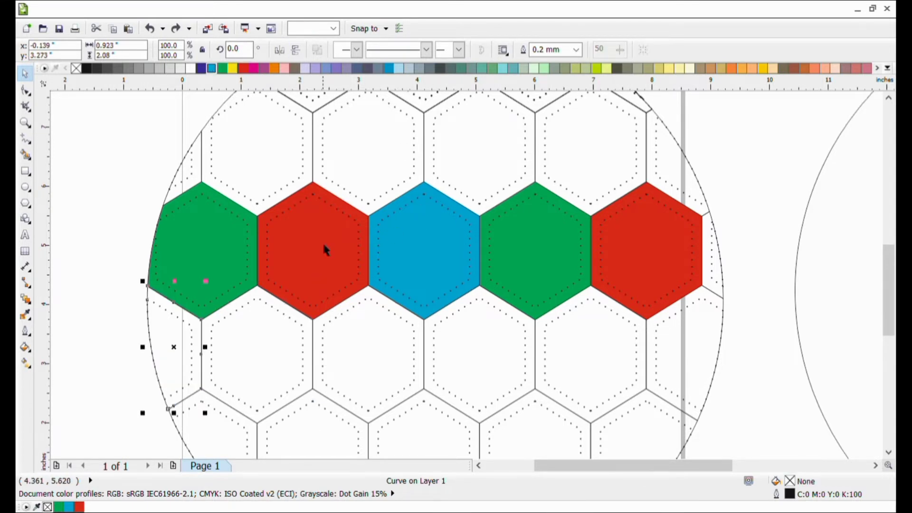
Step: Fill the first three pieces of the row below the centre row red, cyan and green from left to right
left_click(242, 68)
key("Tab")
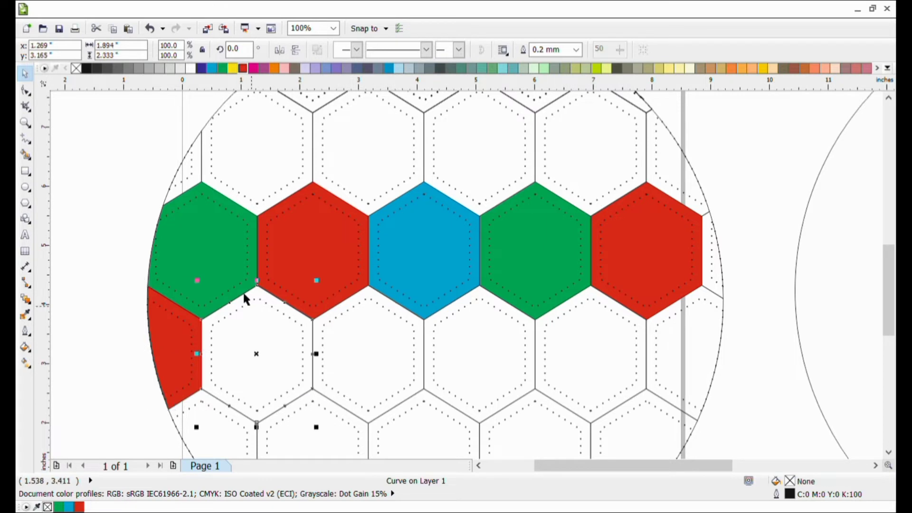
left_click(211, 68)
key("Tab")
left_click(222, 69)
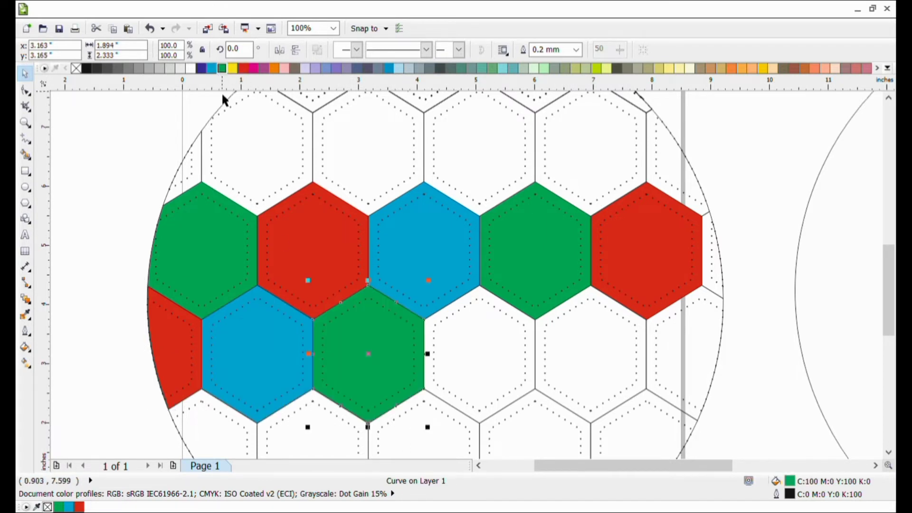
Step: Fill the remaining three pieces of that row red, cyan and green up to the circle's right edge
key("Tab")
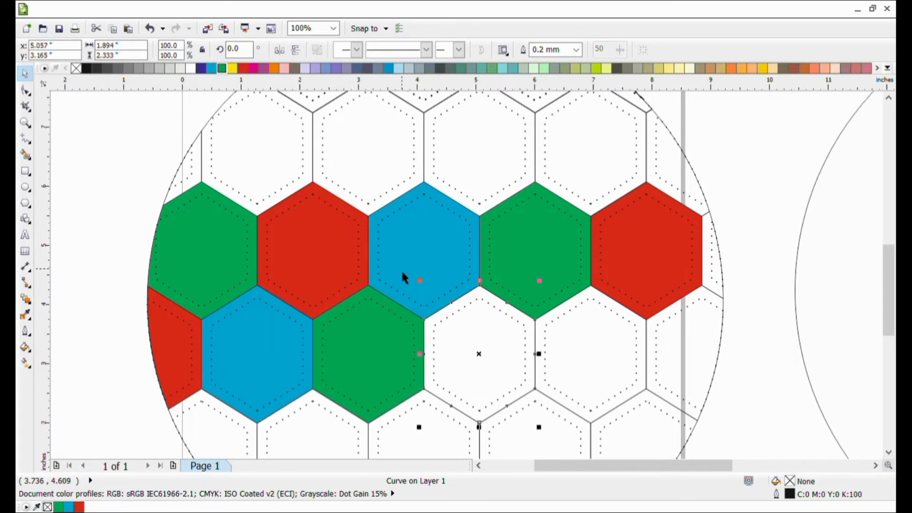
left_click(243, 69)
left_click(586, 401)
left_click(211, 68)
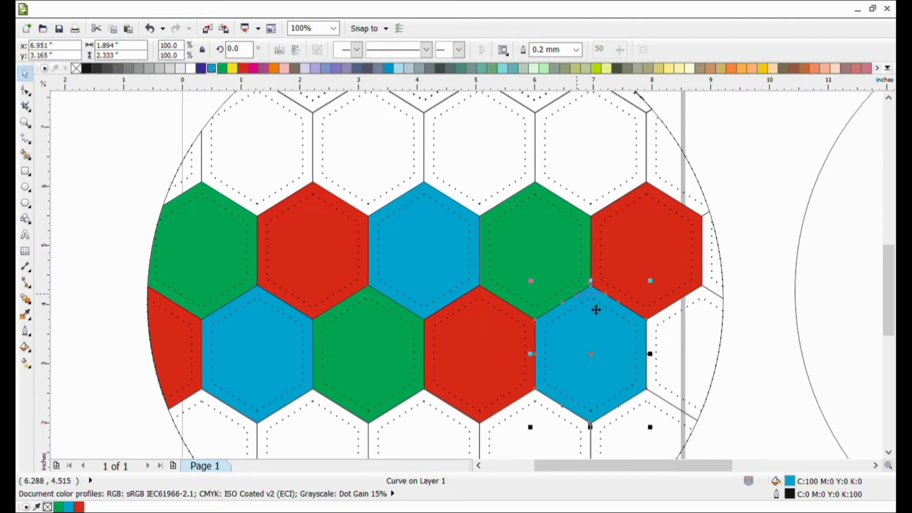
left_click(695, 417)
left_click(224, 69)
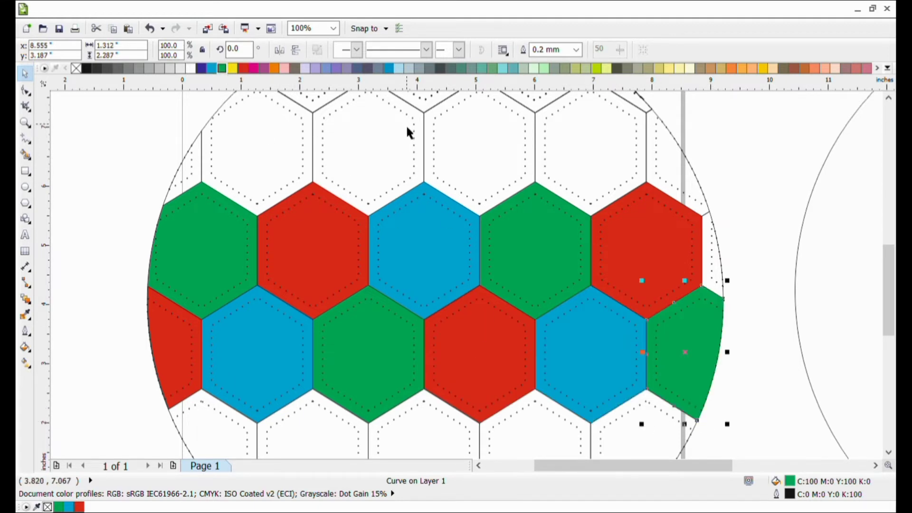
Step: Fill the first two pieces of the second row below the centre row green and red
scroll(407, 128, "down", 1)
scroll(336, 308, "up", 1)
left_click(328, 357)
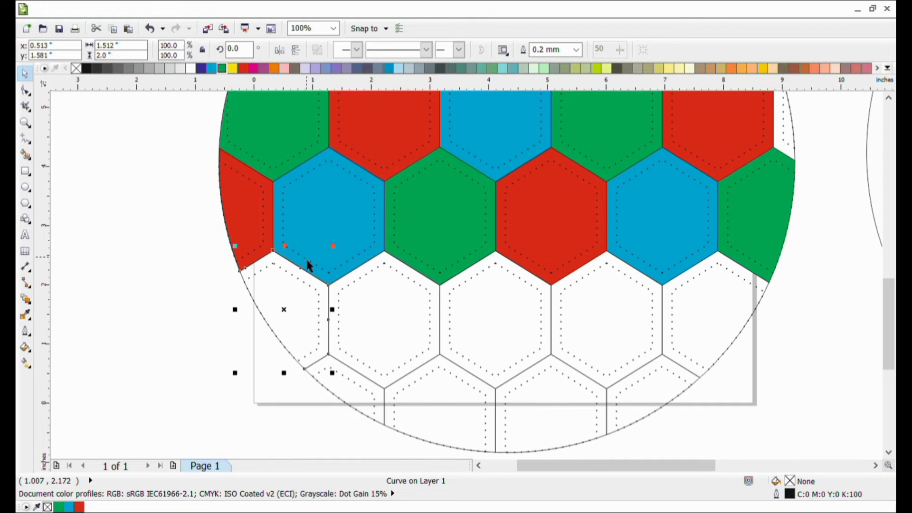
left_click(228, 71)
left_click(370, 352)
left_click(244, 71)
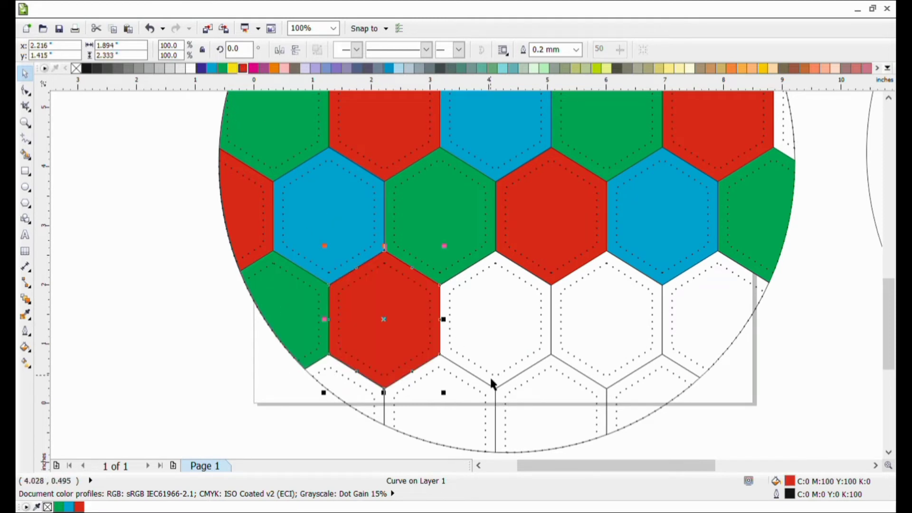
Step: Fill the other three pieces of the second row below the centre cyan, green and red
left_click(491, 380)
left_click(212, 69)
left_click(612, 380)
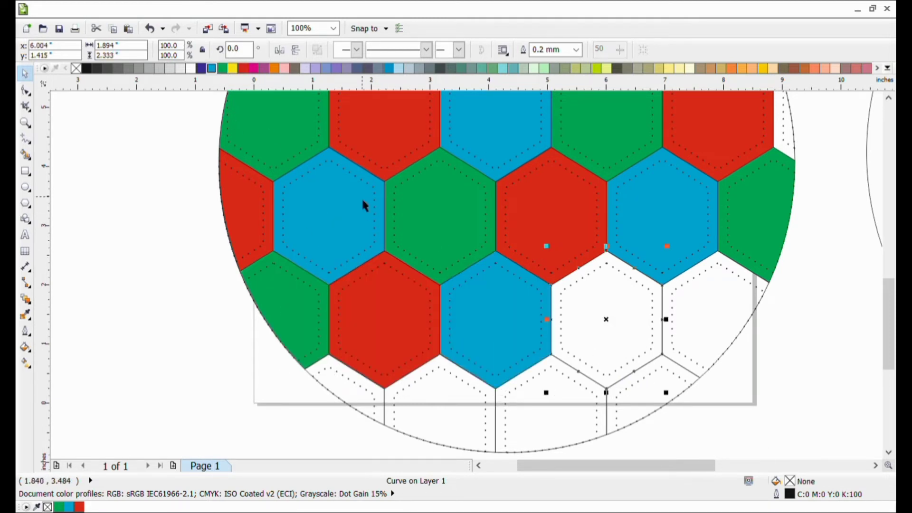
left_click(222, 71)
left_click(698, 373)
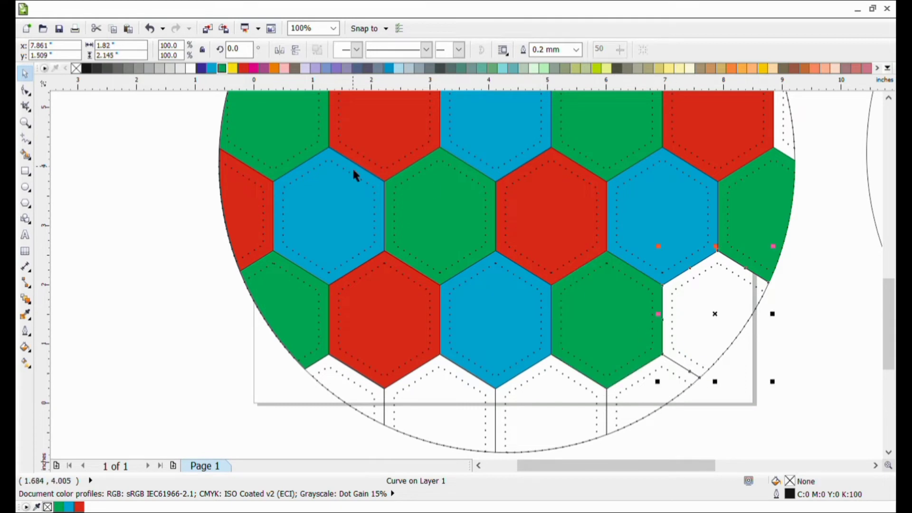
left_click(243, 69)
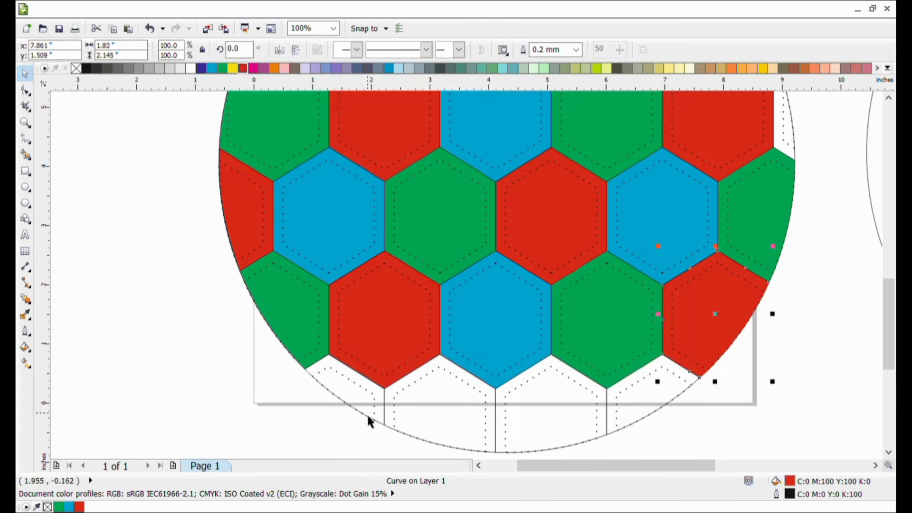
Step: Fill the four cut pieces of the bottom row cyan, green, red and cyan from left to right
left_click(376, 418)
left_click(212, 68)
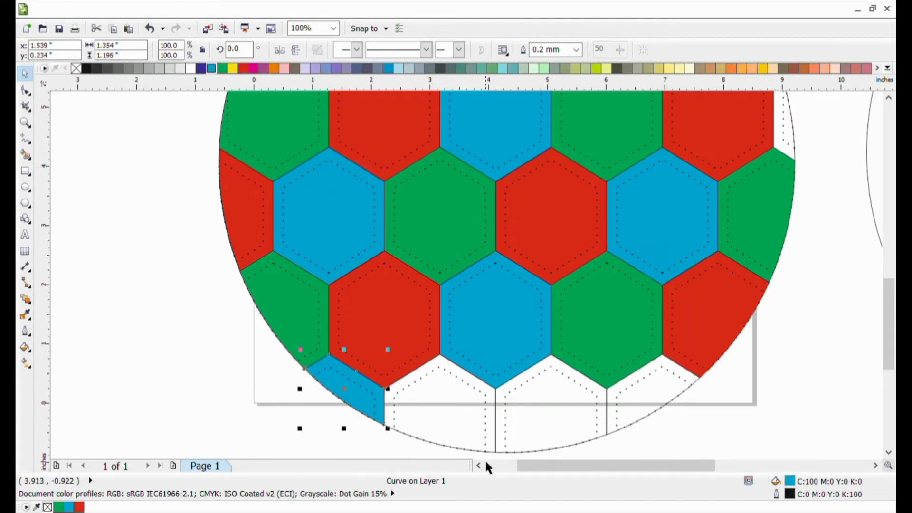
left_click(445, 398)
left_click(222, 69)
left_click(610, 439)
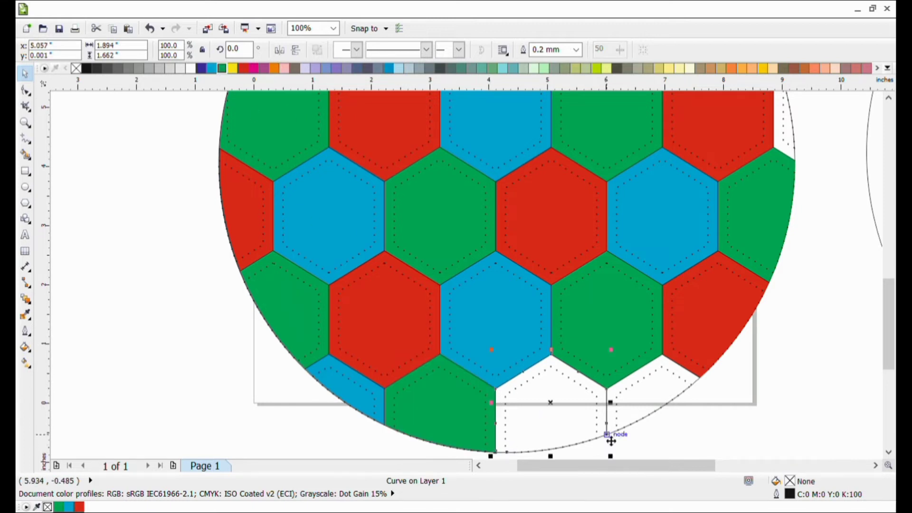
left_click(242, 68)
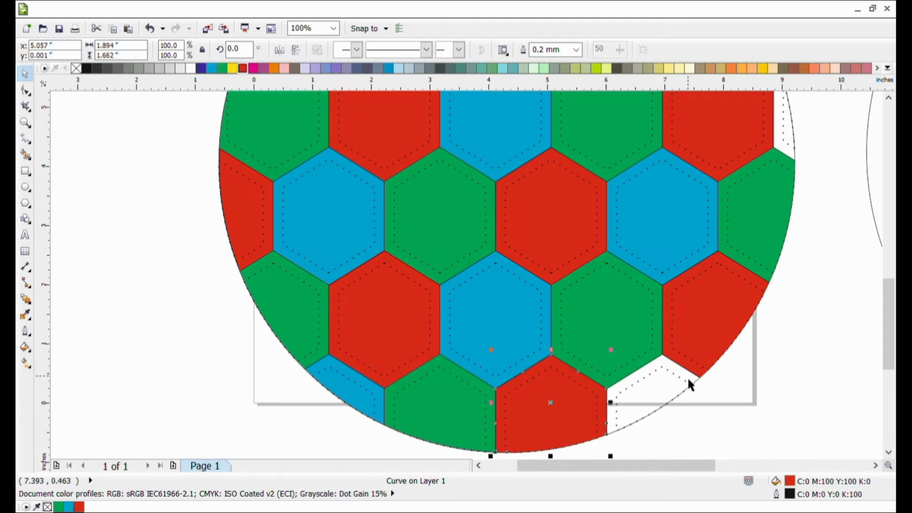
left_click(688, 379)
left_click(211, 68)
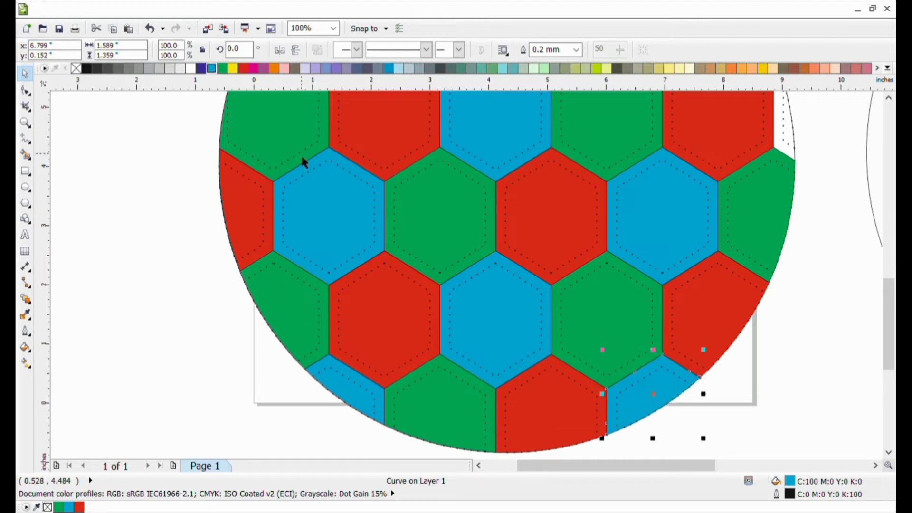
Step: In the row above the centre row, fill the cut piece at the left edge red and the hexagon beside it cyan
scroll(352, 146, "down", 3)
scroll(352, 146, "up", 3)
left_click(330, 240)
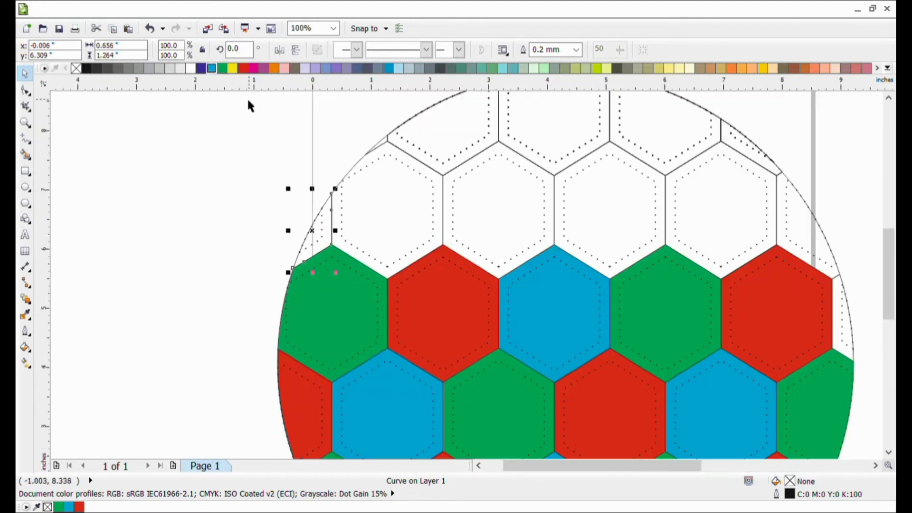
left_click(243, 69)
left_click(411, 277)
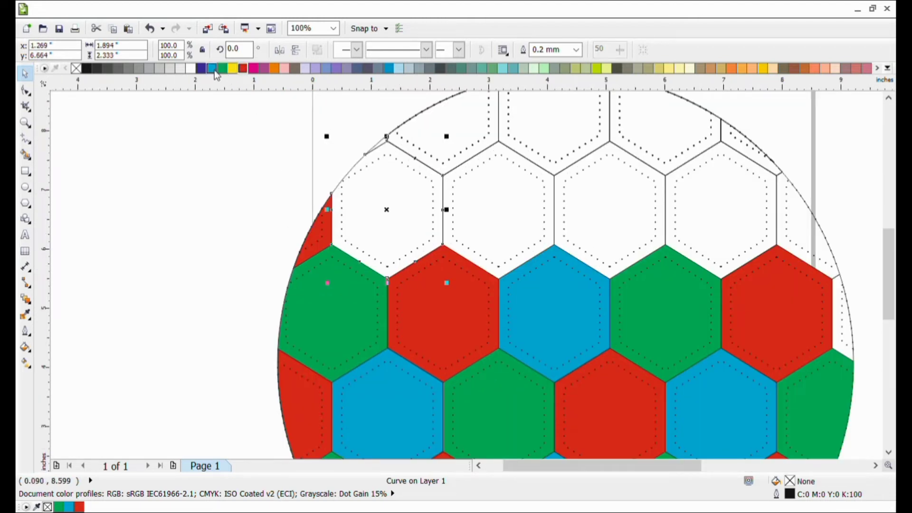
left_click(212, 69)
Step: Fill the second full hexagon in the row above the centre row green
scroll(444, 200, "up", 3)
scroll(406, 152, "down", 3)
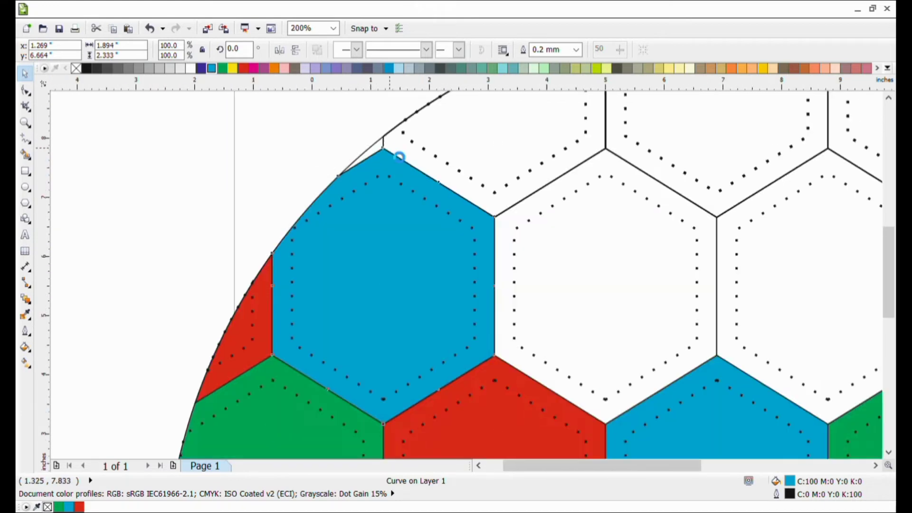
left_click(471, 237)
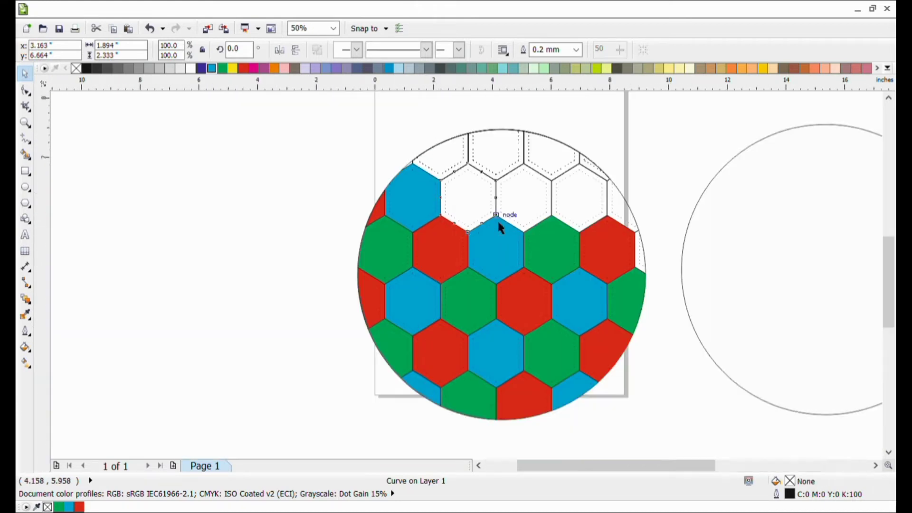
scroll(497, 218, "up", 1)
left_click(221, 68)
left_click(562, 236)
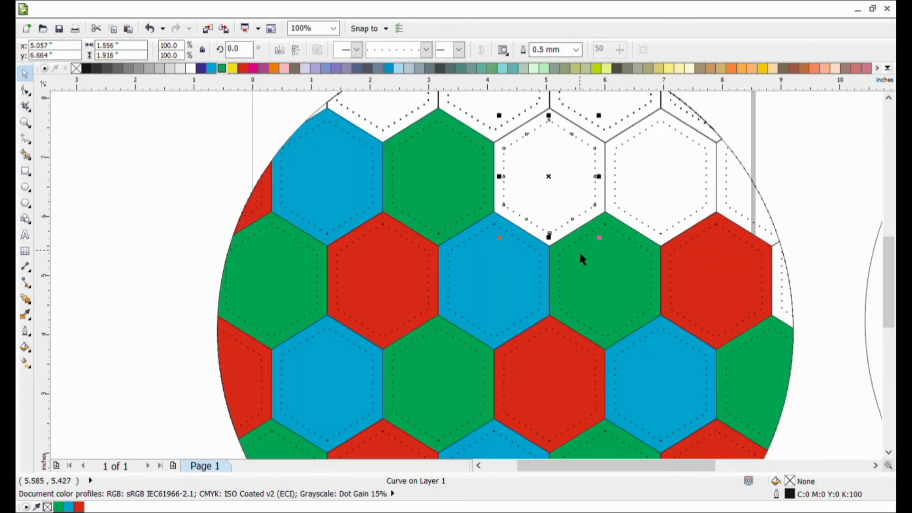
left_click(243, 68)
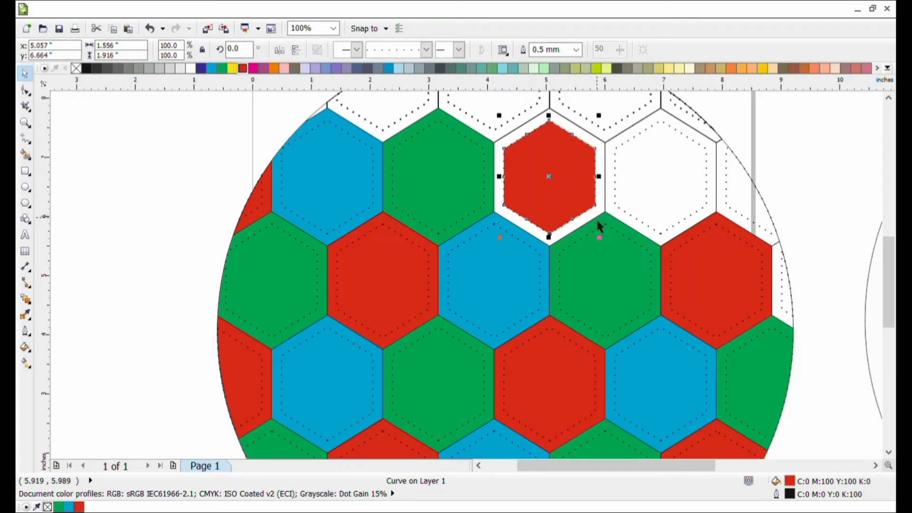
key("ctrl+z")
Step: Fill the last three pieces of the row above the centre row red, cyan and green from left to right
left_click(553, 243)
left_click(243, 68)
left_click(675, 237)
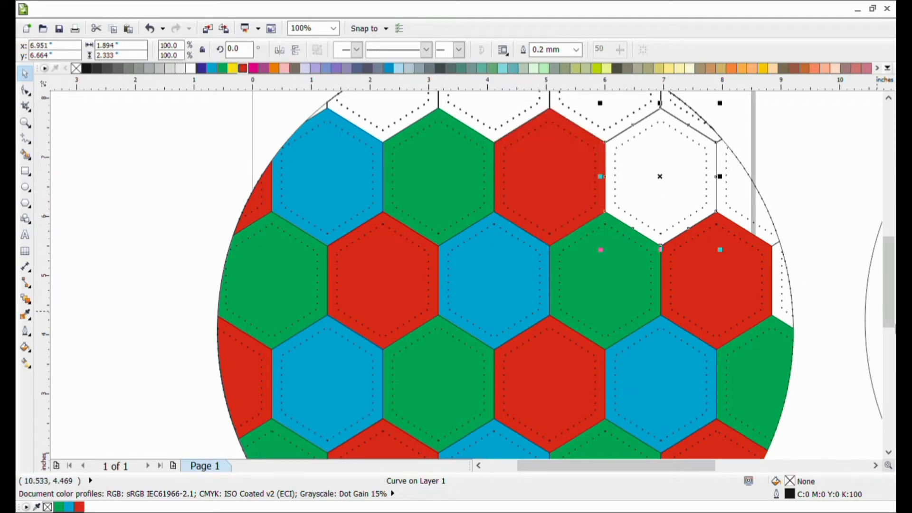
left_click(211, 68)
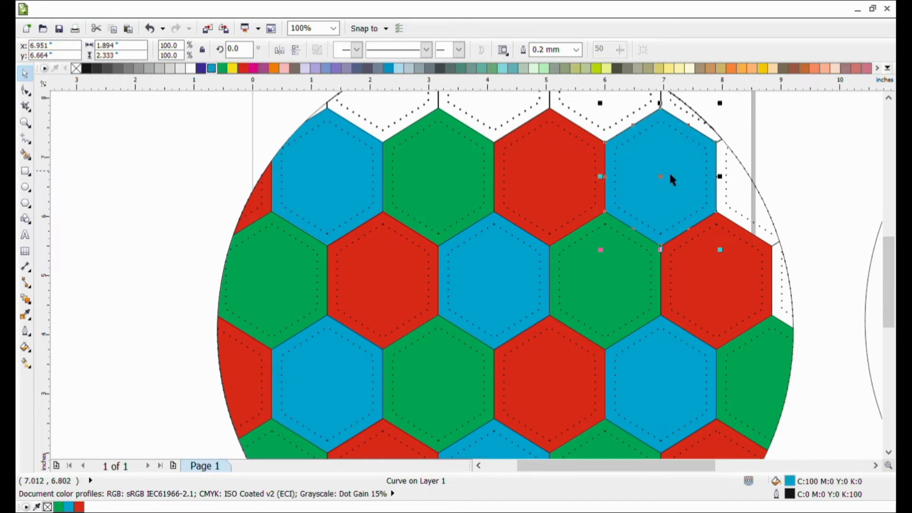
left_click(758, 236)
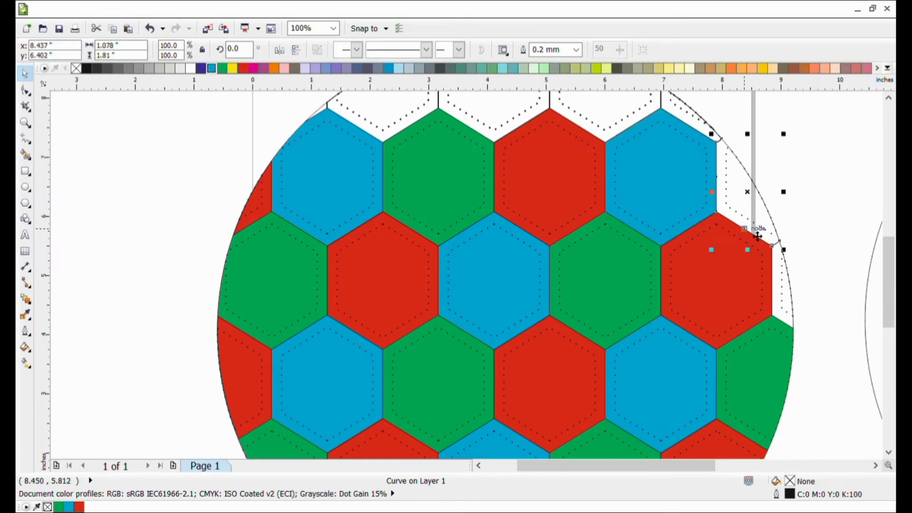
left_click(222, 69)
left_click(793, 313)
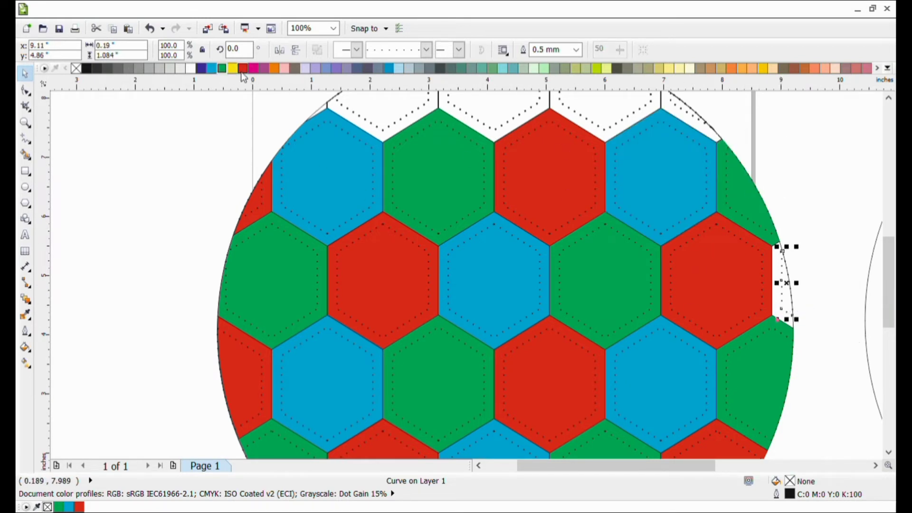
left_click(211, 68)
key("ctrl+z")
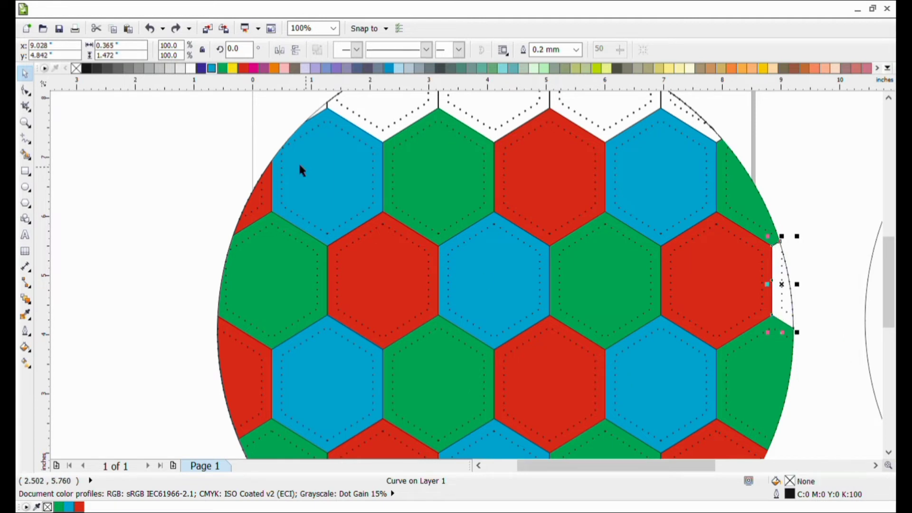
Step: Fill the cut piece at the right end of the centre row cyan and the small sliver starting the top row green
left_click(212, 70)
scroll(578, 220, "down", 2)
scroll(533, 196, "up", 2)
left_click(508, 200)
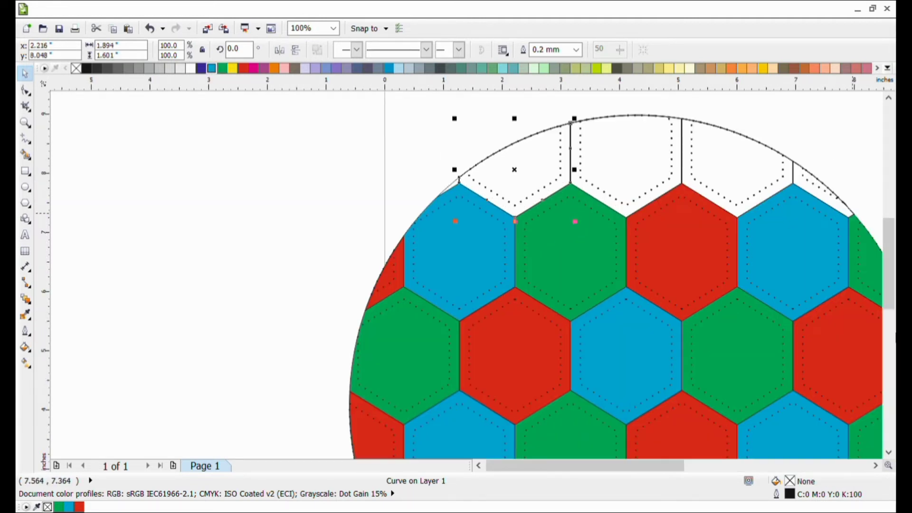
scroll(462, 191, "up", 1)
left_click(435, 186)
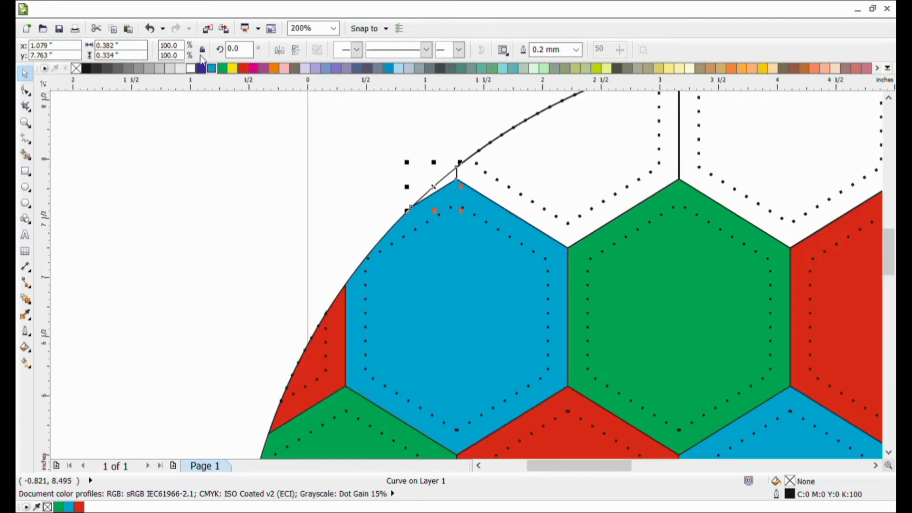
left_click(222, 69)
Step: Fill the second and third pieces of the top row red and cyan
left_click(552, 226)
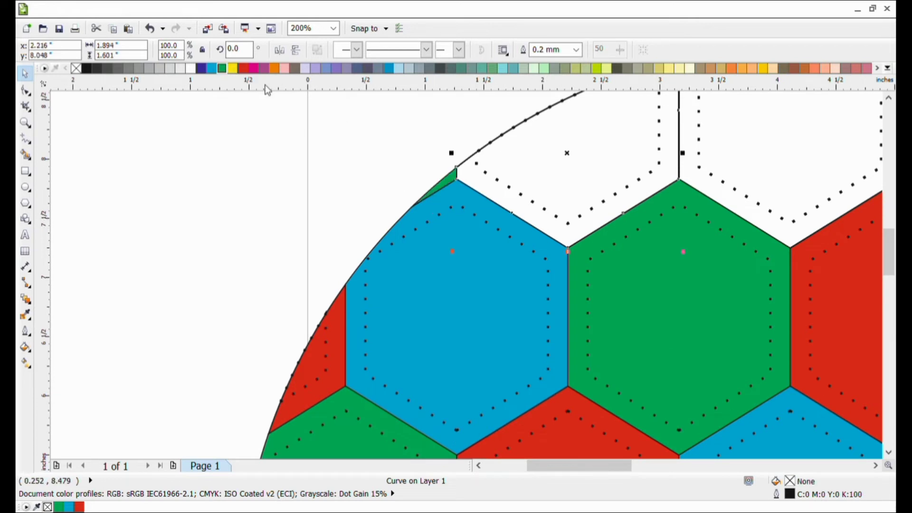
left_click(243, 69)
scroll(462, 161, "down", 1)
left_click(462, 159)
scroll(462, 159, "down", 1)
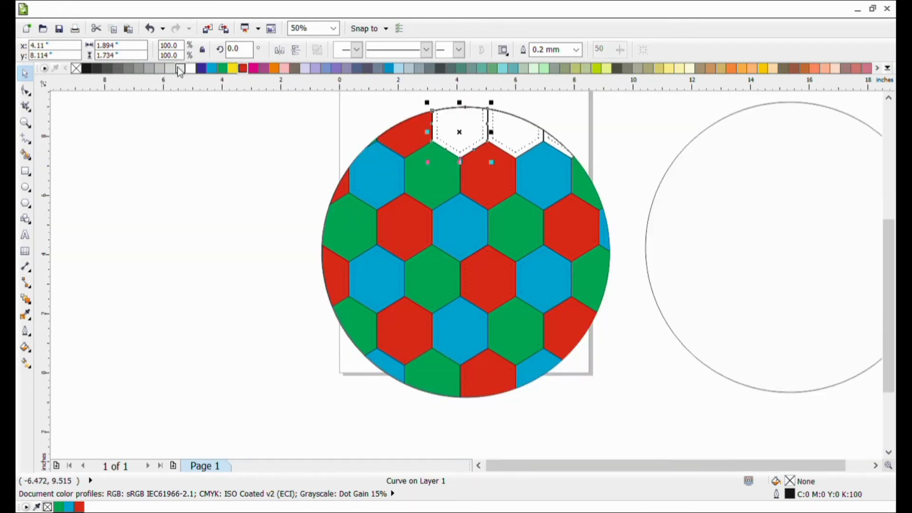
left_click(212, 68)
left_click(505, 133)
left_click(221, 68)
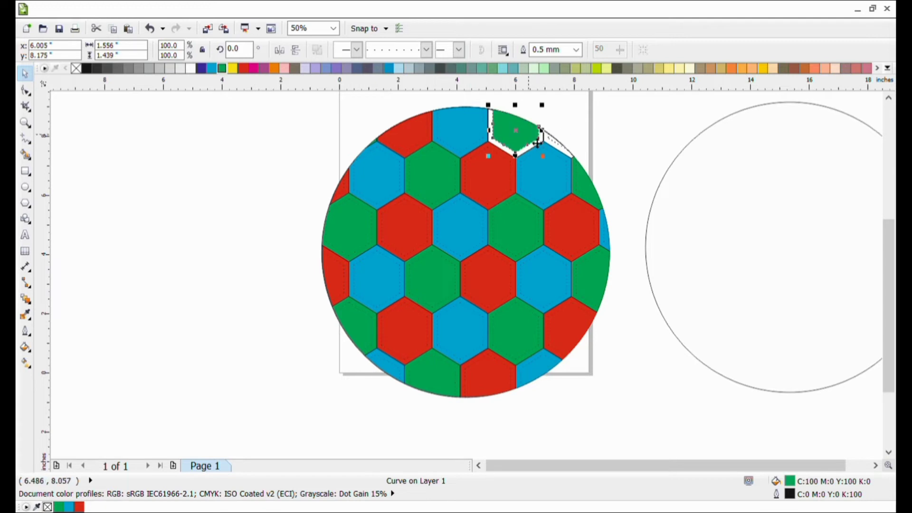
key("ctrl+z")
Step: Fill the last two pieces of the top row green and red
scroll(529, 157, "up", 1)
left_click(474, 151)
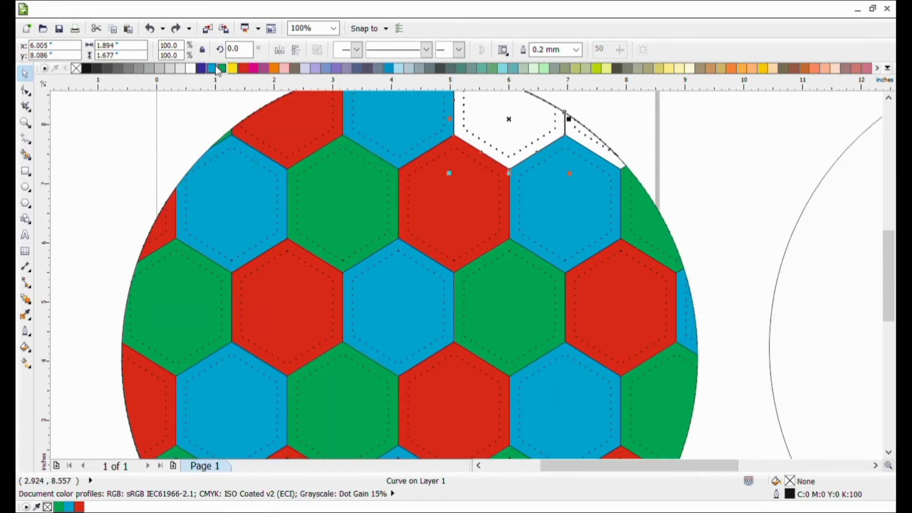
left_click(222, 68)
key("Tab")
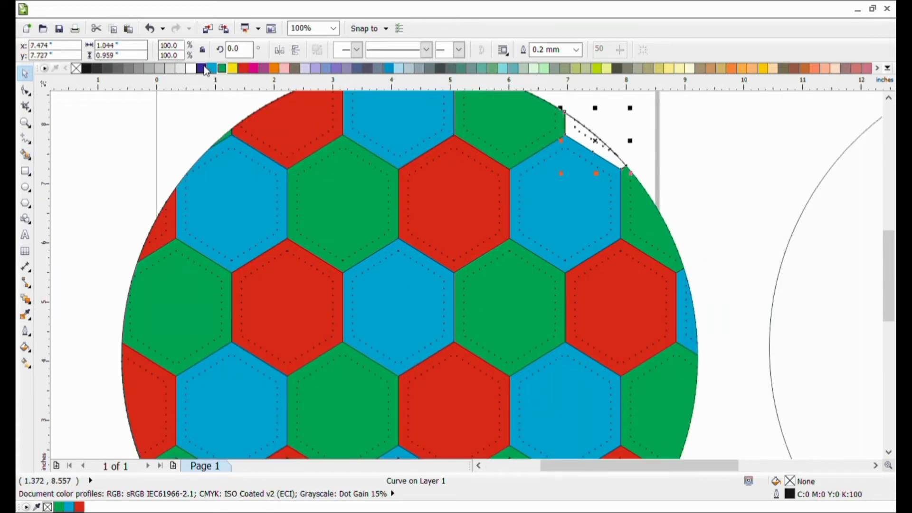
left_click(243, 69)
scroll(520, 146, "down", 2)
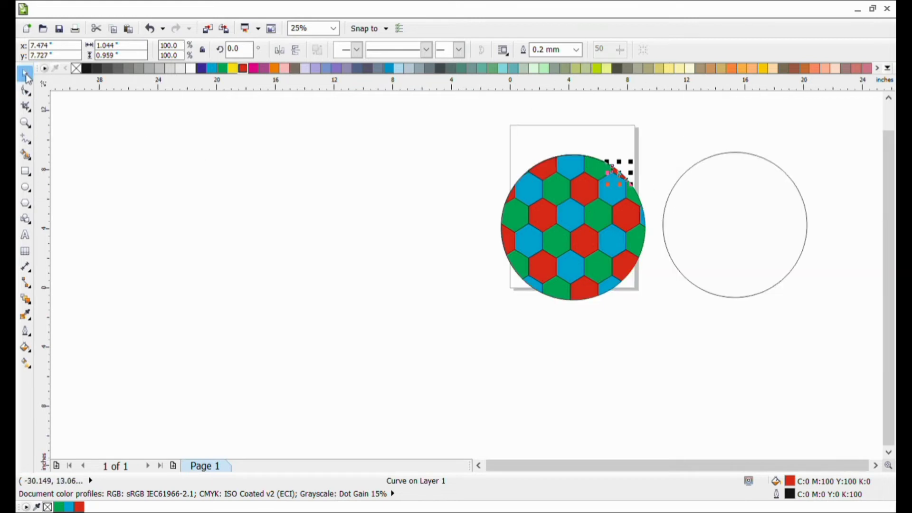
Step: Place the Fish Eye lens circle exactly over the coloured hexagon circle and group the two
left_click_drag(454, 139, 644, 339)
left_click(760, 238)
scroll(760, 238, "up", 1)
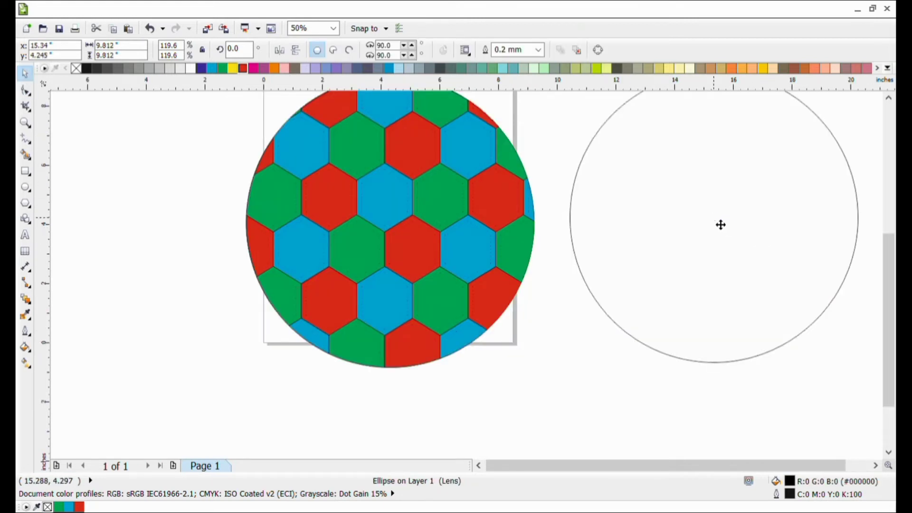
left_click_drag(721, 225, 627, 296)
scroll(602, 288, "up", 2)
scroll(602, 288, "down", 2)
scroll(617, 367, "up", 3)
scroll(622, 352, "down", 4)
key("ctrl+g")
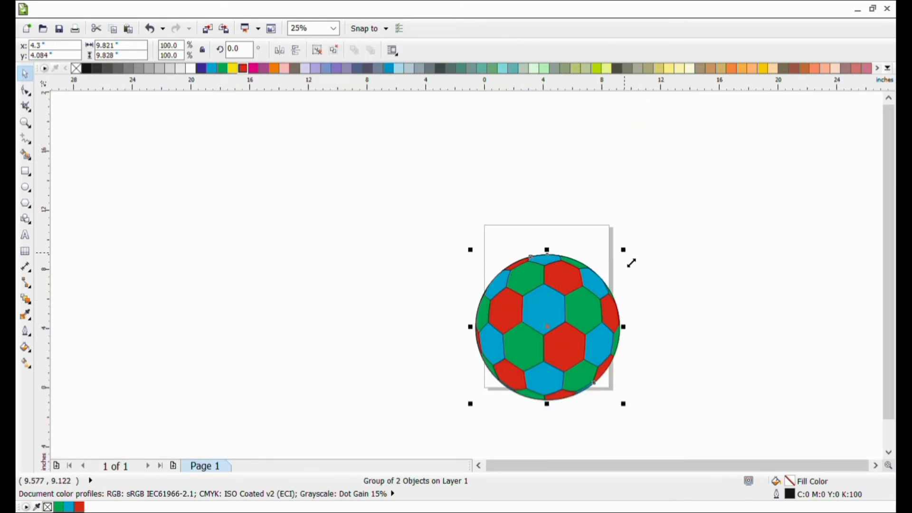
Step: Scale the grouped ball down to about 3.7 inches across and position it in the upper half of the page
mouse_move(631, 263)
left_mouse_down()
mouse_move(610, 275)
mouse_move(576, 326)
mouse_move(530, 243)
left_mouse_up()
scroll(540, 332, "up", 1)
left_click(617, 286)
left_click_drag(420, 155, 620, 304)
left_click(619, 309)
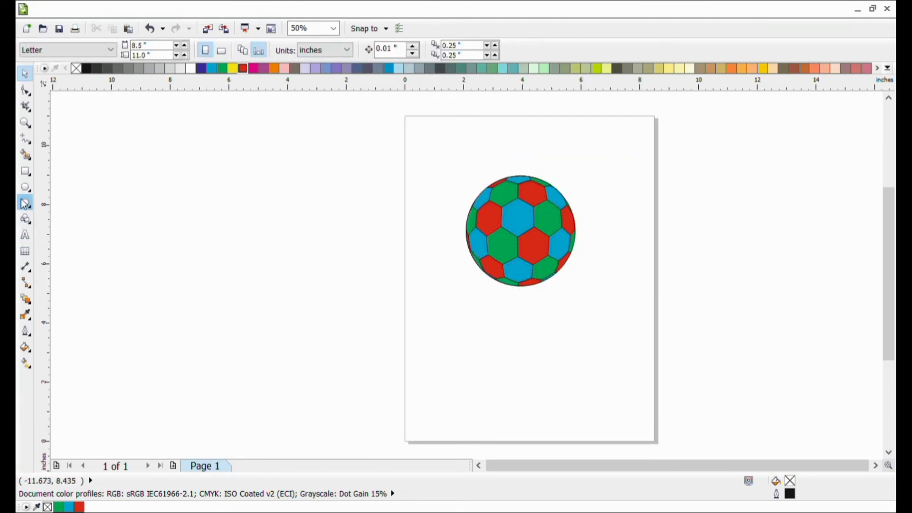
Step: Draw a three-sided polygon about 4.8 inches wide and place it below the ball with its apex overlapping the ball's lower edge
left_click(25, 204)
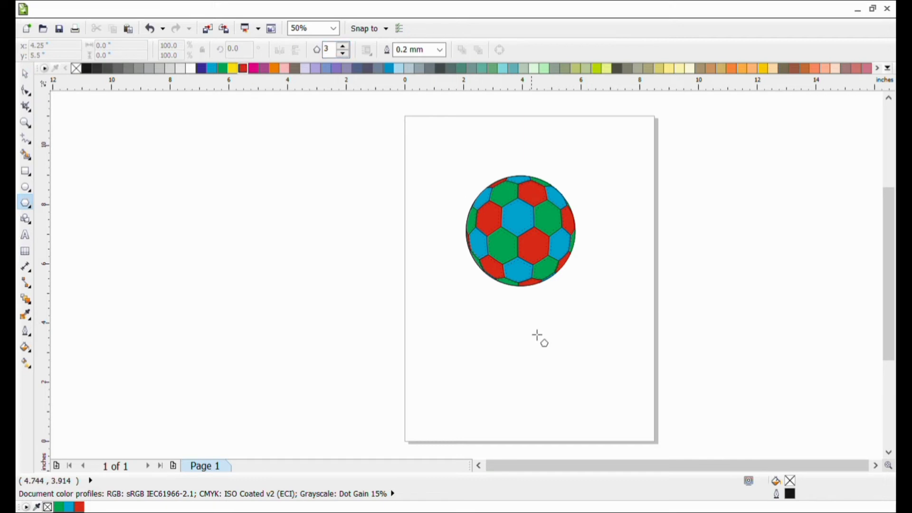
left_click_drag(508, 336, 654, 384)
left_click_drag(597, 342, 530, 286)
left_click(311, 273)
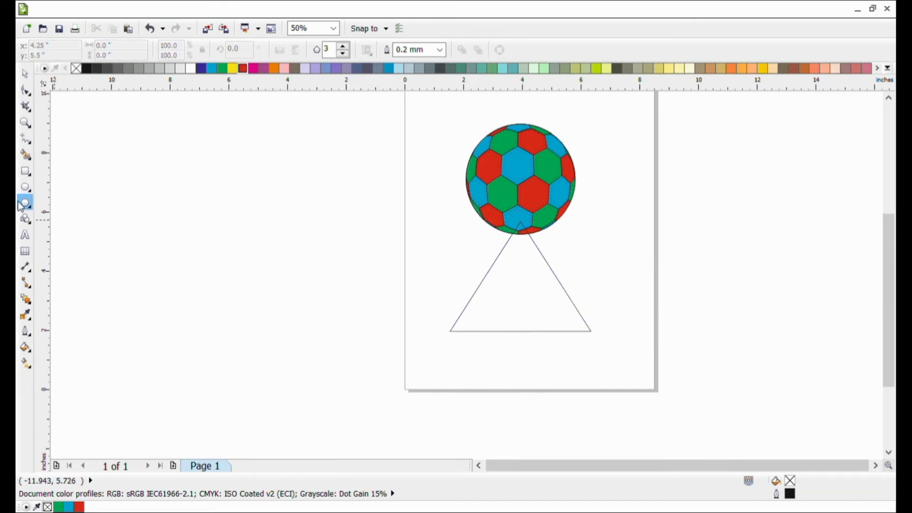
Step: Draw a flat ellipse about 2.06 by 0.74 inches across the middle of the triangle
left_click(25, 187)
scroll(378, 301, "up", 4)
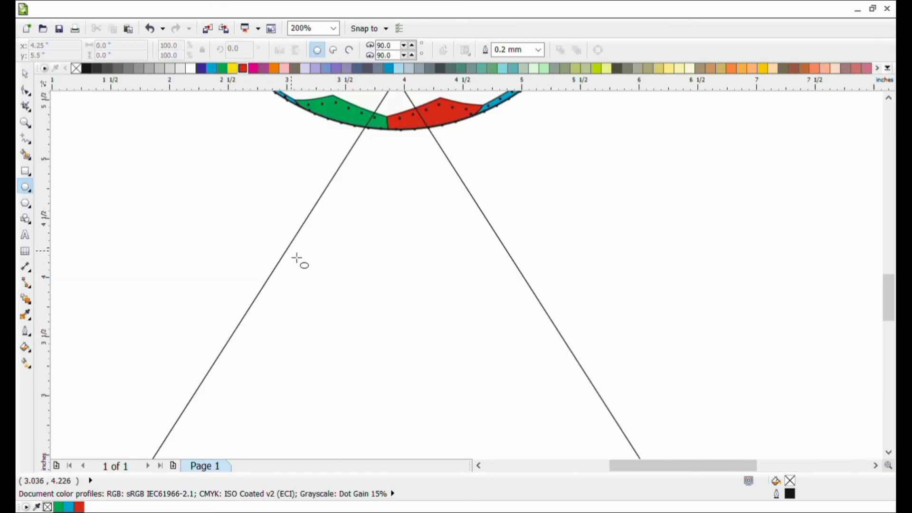
left_click_drag(289, 248, 529, 334)
Step: Widen the ellipse to about 2.28 inches so its ends meet both sloping sides of the triangle
scroll(286, 303, "up", 4)
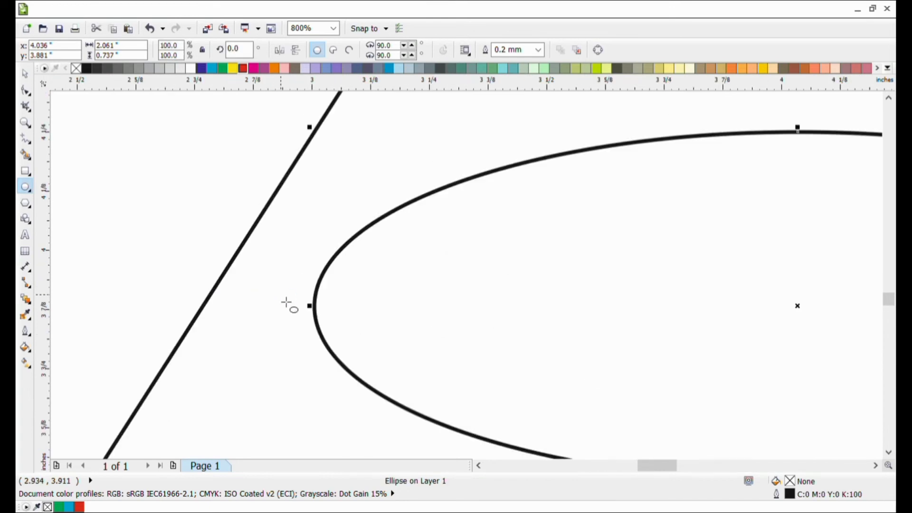
left_click_drag(316, 310, 220, 308)
scroll(298, 268, "down", 4)
scroll(542, 273, "up", 6)
left_click_drag(544, 271, 545, 272)
scroll(545, 271, "down", 8)
scroll(435, 289, "up", 6)
scroll(367, 306, "down", 8)
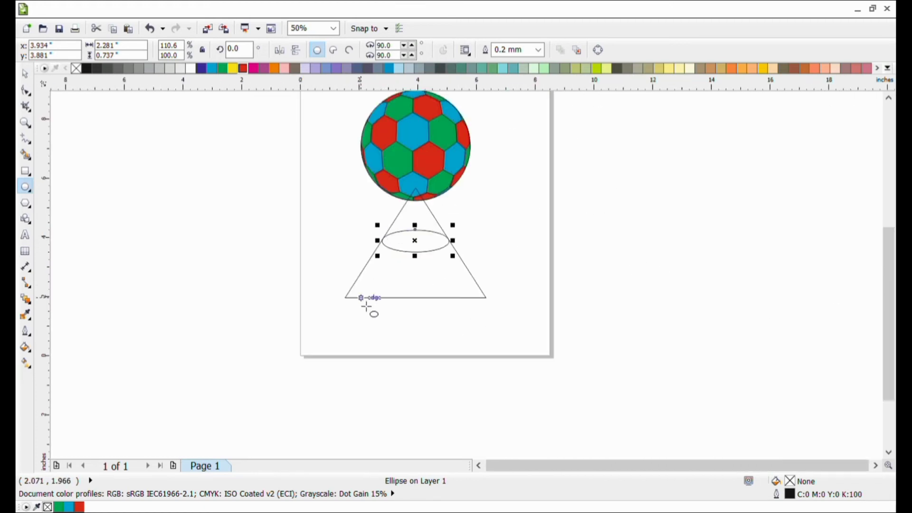
Step: Draw a circle about 4.95 inches across, centred below the triangle so its upper arc cuts through the triangle's base
left_click(26, 187)
scroll(381, 301, "up", 3)
scroll(360, 262, "down", 2)
left_click_drag(355, 257, 594, 395)
scroll(365, 365, "down", 2)
left_click_drag(355, 407, 329, 431)
left_click_drag(425, 351, 408, 352)
scroll(417, 352, "up", 1)
scroll(407, 352, "down", 2)
scroll(507, 312, "up", 1)
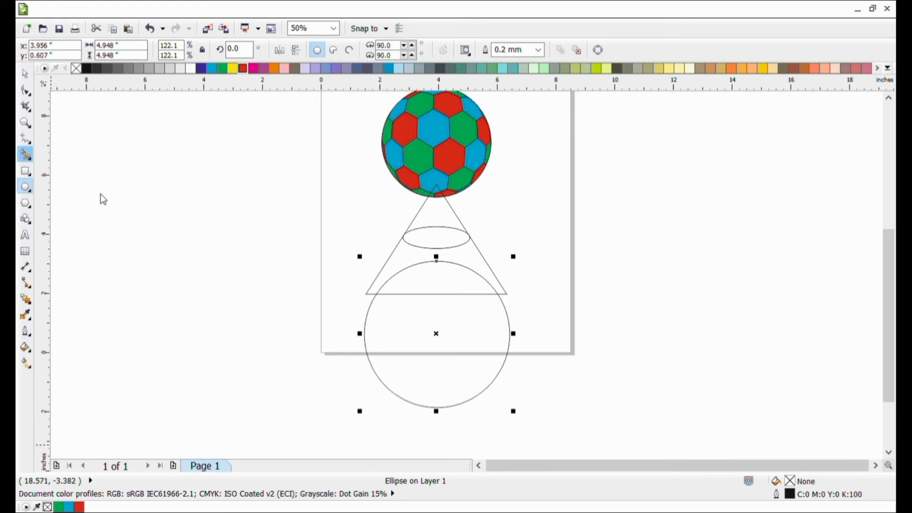
Step: Smart-fill the triangle area between the ellipse and the circle, and delete the construction circle and triangle
scroll(420, 303, "up", 1)
left_click(404, 213)
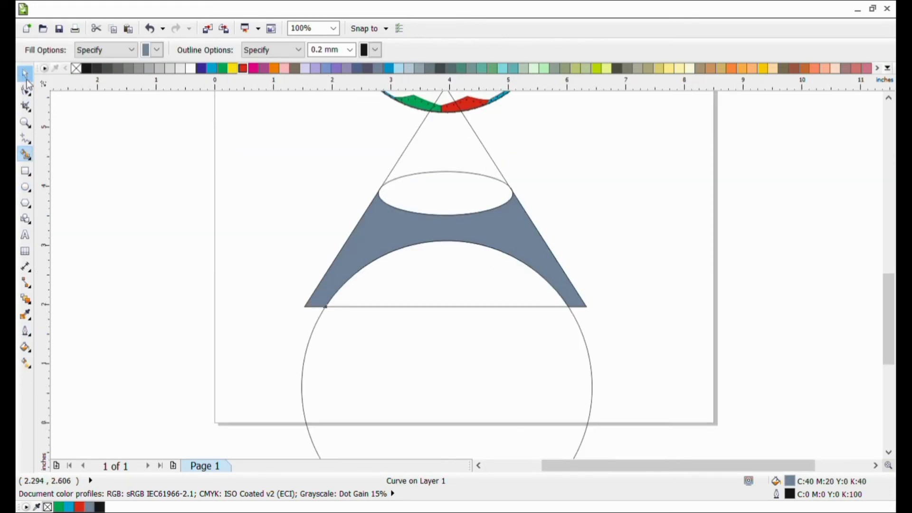
left_click(26, 79)
left_click(320, 407)
key("Delete")
left_click(434, 296)
key("Delete")
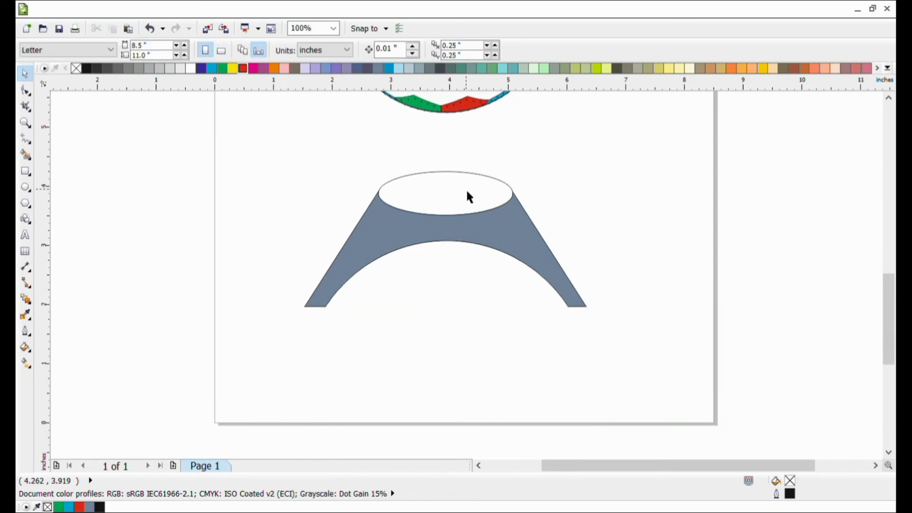
Step: Create a smaller concentric copy of the ellipse inside it, about 1.76 by 0.57 inches
scroll(470, 197, "up", 1)
scroll(470, 178, "down", 1)
scroll(470, 185, "up", 1)
left_click(460, 199)
scroll(522, 162, "up", 1)
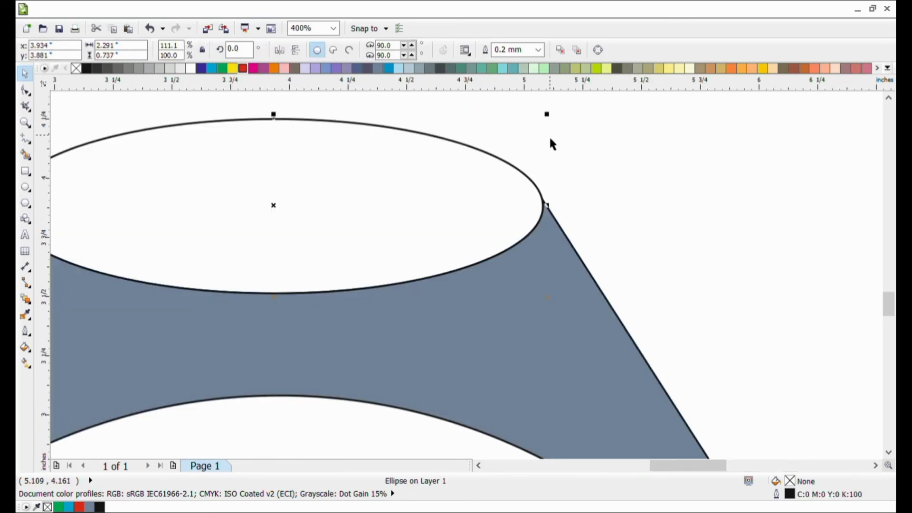
left_click_drag(554, 125, 521, 145)
right_click(521, 145)
scroll(524, 143, "down", 1)
left_click(565, 178)
Step: Fill the inner ellipse and the body of the stand black
left_click(449, 193)
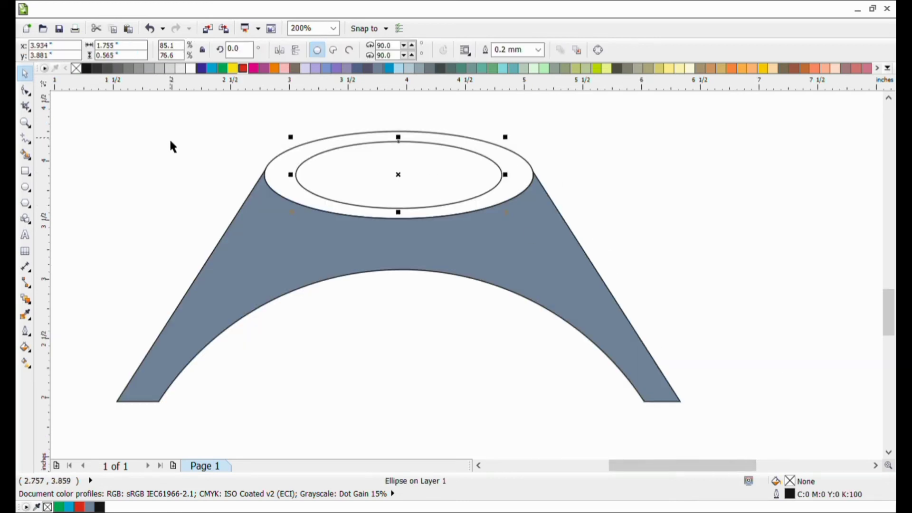
left_click(87, 68)
left_click(556, 272)
left_click(87, 69)
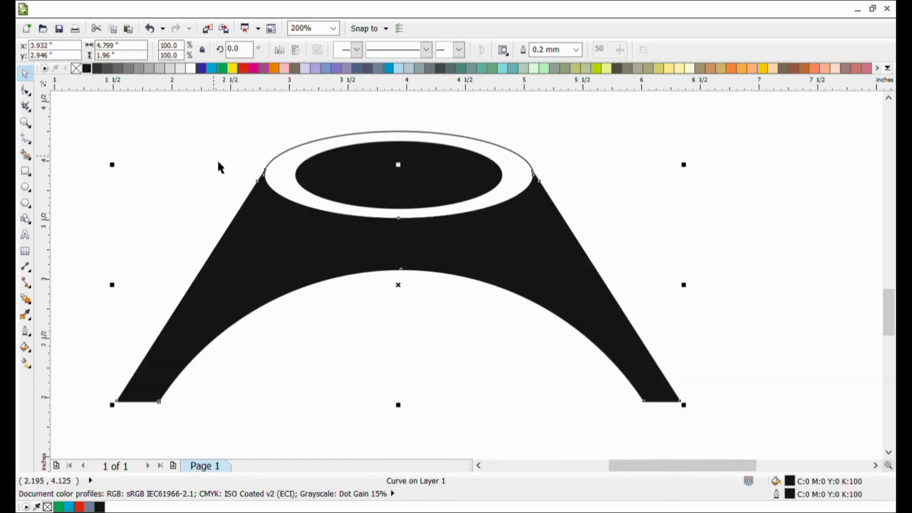
Step: Group the stand's three objects and scale the group down to about 68.5%, about 3.29 inches wide
scroll(497, 309, "down", 2)
left_click_drag(349, 236, 591, 360)
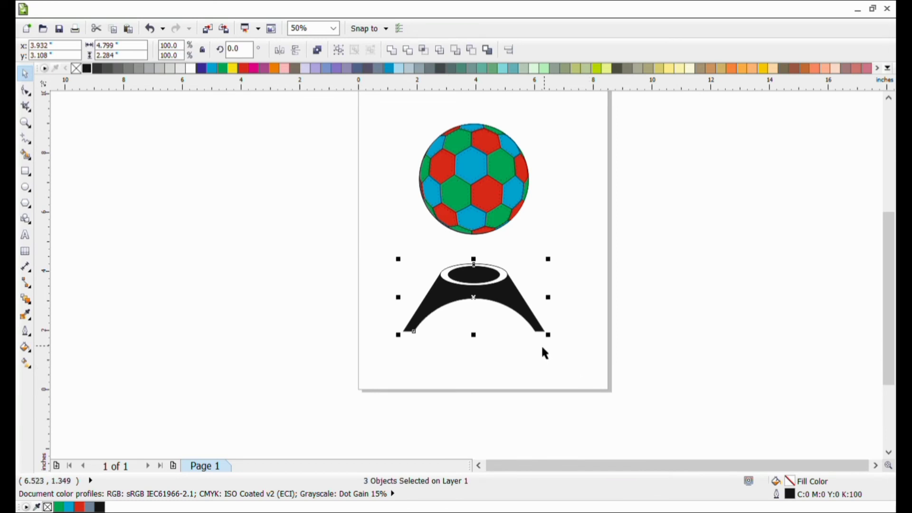
key("ctrl+g")
left_click_drag(549, 260, 527, 271)
Step: Move the stand directly beneath the ball and send it behind the ball
left_click_drag(482, 300, 480, 259)
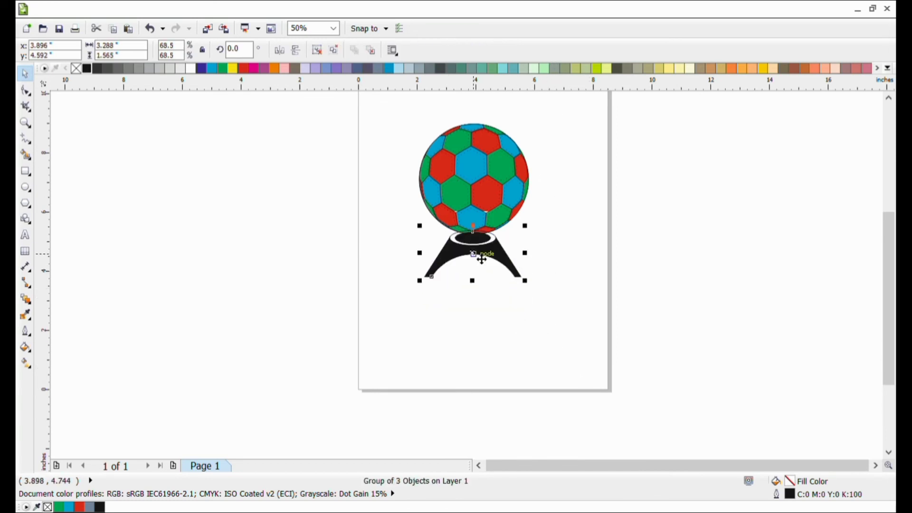
scroll(480, 258, "up", 2)
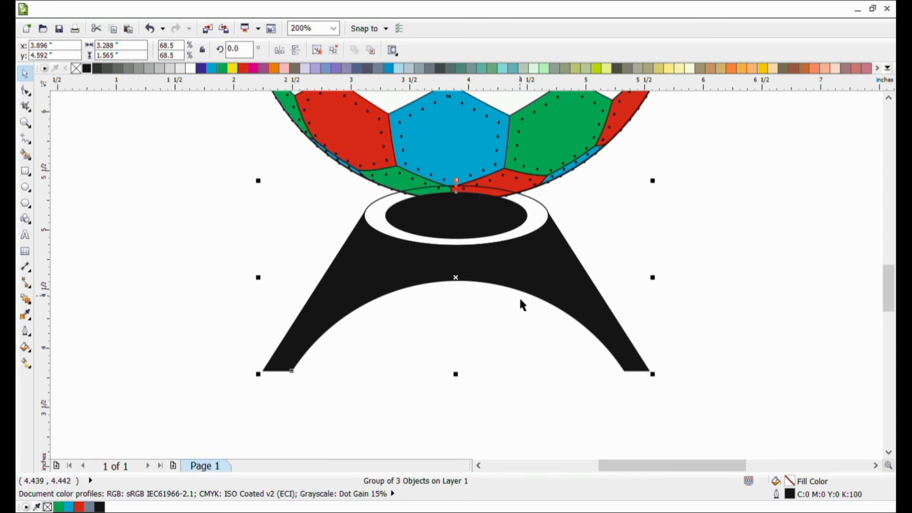
key("shift+Page_Down")
Step: Shift the stand up slightly so that the ball sits inside its ring, and clear the selection
mouse_move(494, 287)
left_mouse_down()
mouse_move(497, 261)
mouse_move(368, 229)
left_mouse_up()
left_click(475, 320)
scroll(475, 322, "down", 2)
left_click_drag(320, 410, 545, 446)
scroll(613, 313, "up", 1)
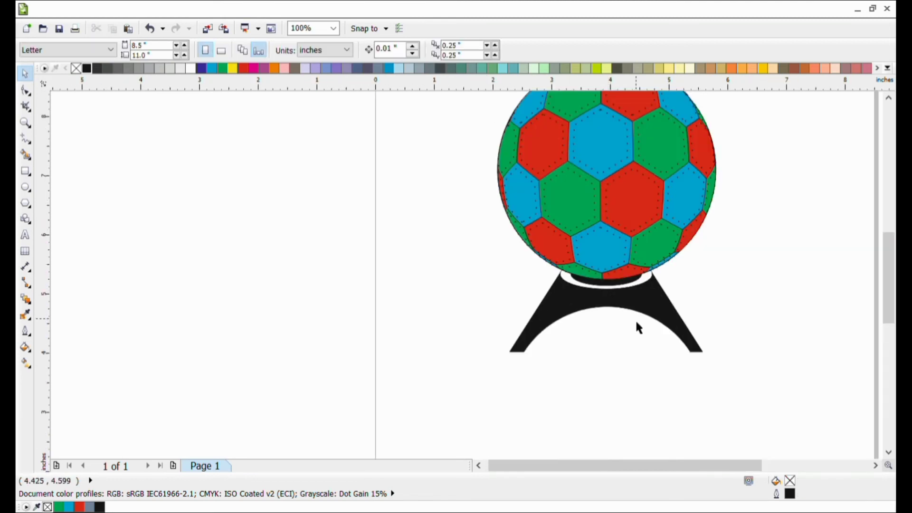
Step: Lower the stand slightly so that more of its ring shows beneath the ball, and clear the selection
left_click(612, 310)
scroll(605, 306, "up", 1)
left_click_drag(595, 284, 601, 296)
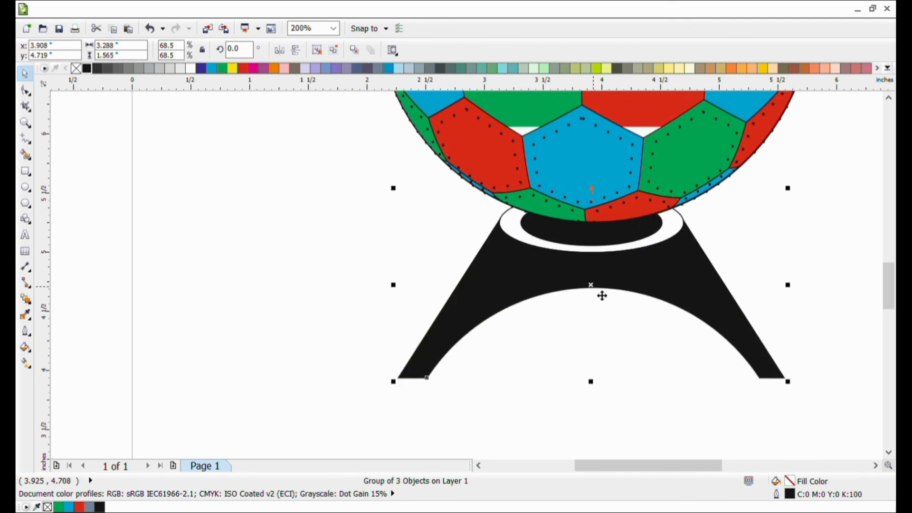
left_click(611, 352)
scroll(609, 357, "down", 1)
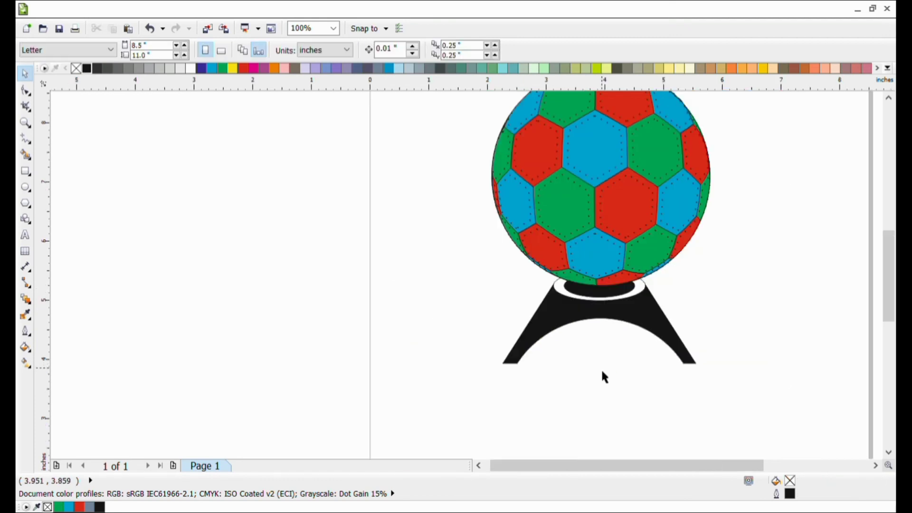
Step: Move the stand slightly to the right beneath the ball and clear the selection
scroll(663, 396, "down", 1)
scroll(634, 356, "up", 3)
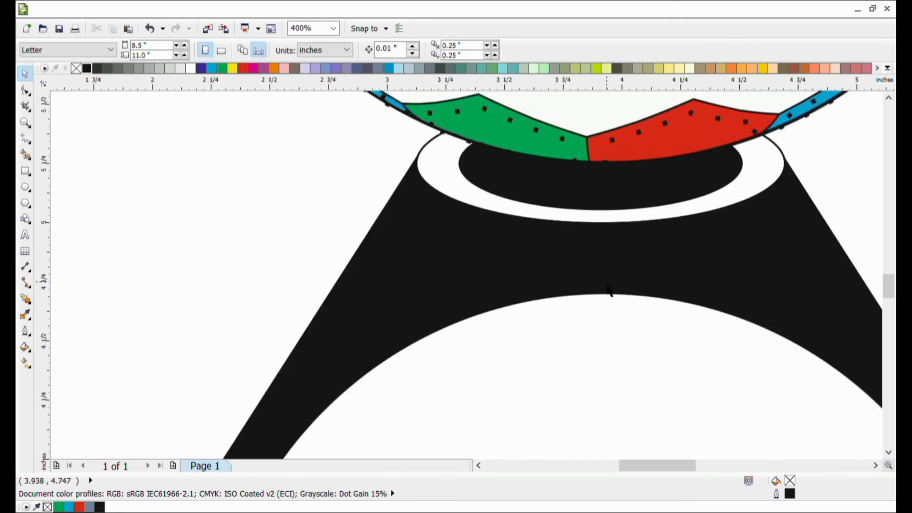
scroll(611, 290, "down", 1)
left_click(611, 287)
left_click_drag(611, 288, 626, 292)
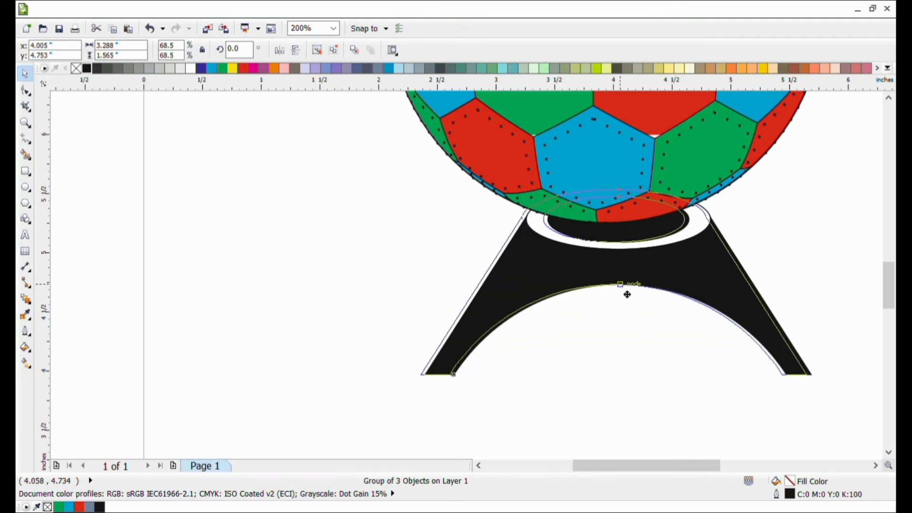
left_click(596, 375)
Step: Examine the stitched panels and outline along the ball's upper right edge at close range
scroll(597, 374, "down", 2)
scroll(654, 332, "up", 2)
scroll(698, 142, "up", 2)
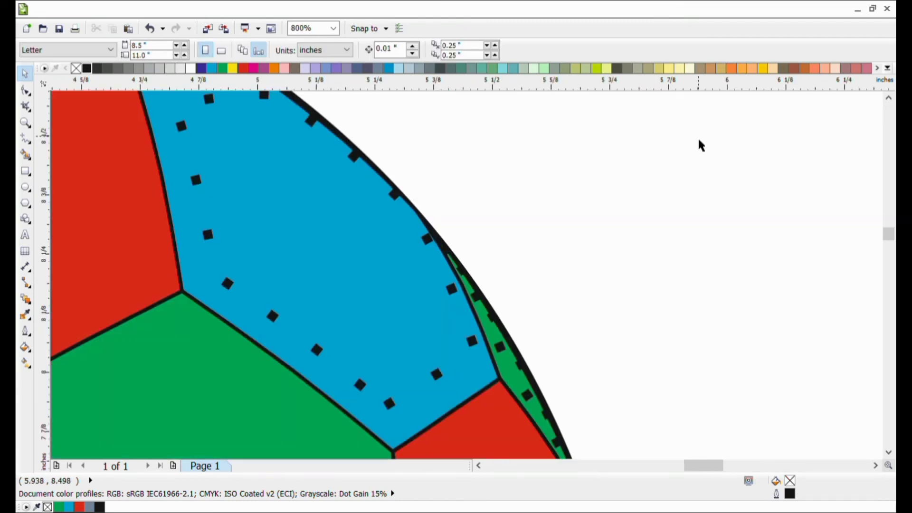
scroll(697, 137, "down", 4)
left_click_drag(546, 122, 720, 247)
scroll(703, 155, "up", 1)
left_click(702, 156)
scroll(702, 155, "up", 2)
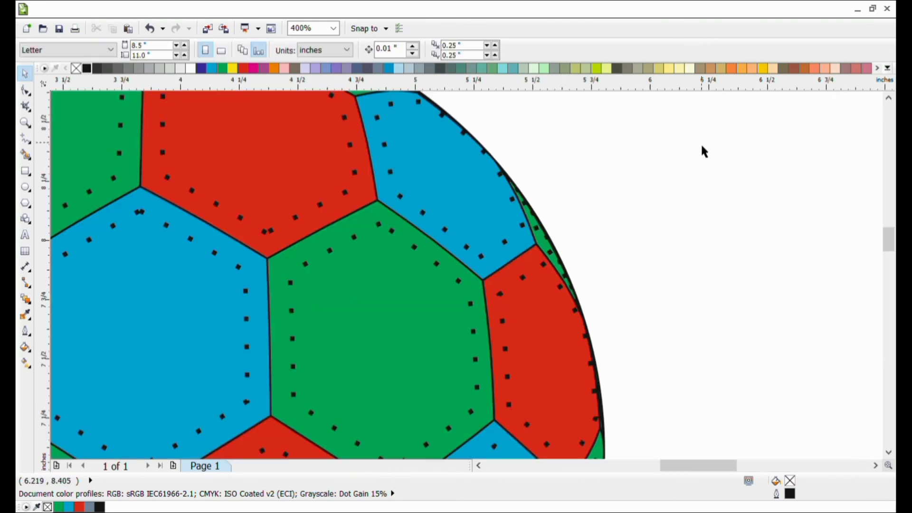
scroll(700, 147, "down", 3)
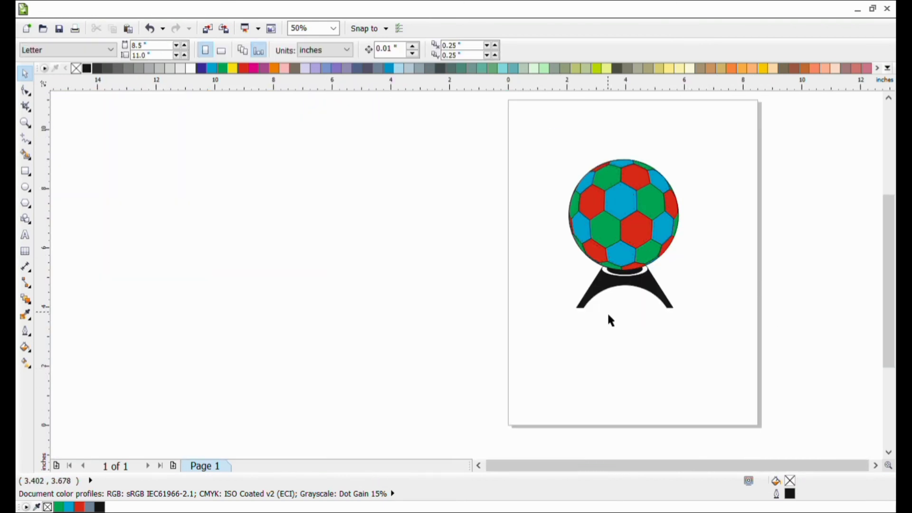
Step: Shift the stand slightly farther down from the ball and deselect it
scroll(608, 320, "up", 1)
scroll(608, 320, "down", 1)
left_click(617, 328)
scroll(618, 323, "up", 2)
left_click_drag(621, 307, 621, 319)
key("Escape")
scroll(575, 312, "down", 3)
scroll(578, 311, "up", 2)
scroll(584, 312, "down", 1)
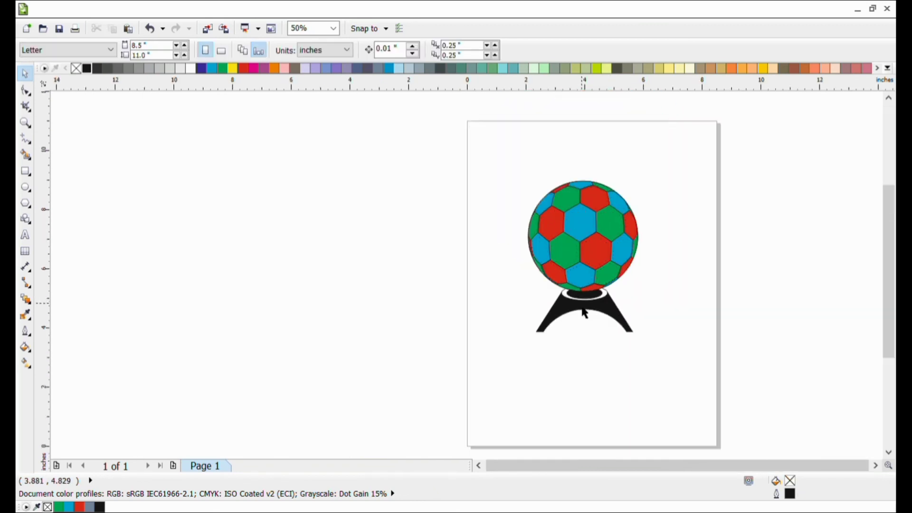
scroll(639, 315, "down", 1)
left_click_drag(554, 224, 661, 332)
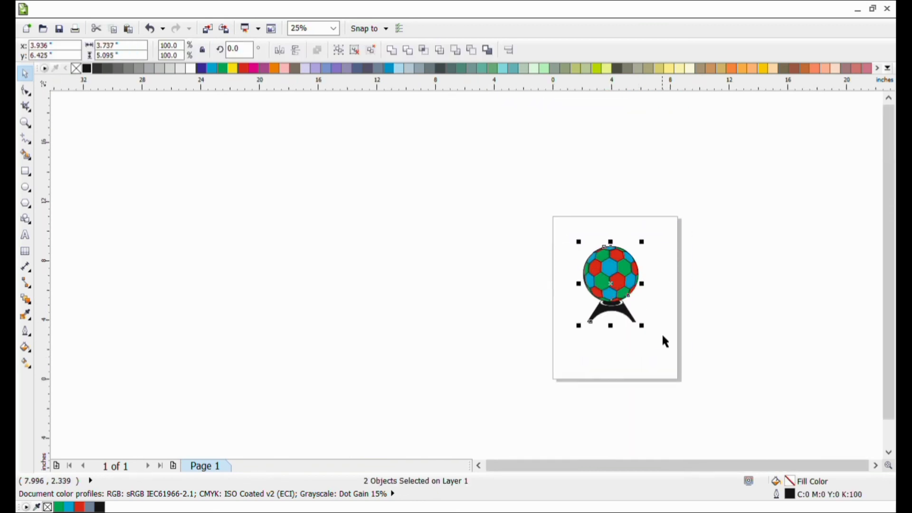
scroll(646, 318, "up", 2)
left_click(444, 338)
Step: Squash the stand vertically while keeping its width, and lower it so its whole ring sits beneath the ball
left_click(504, 328)
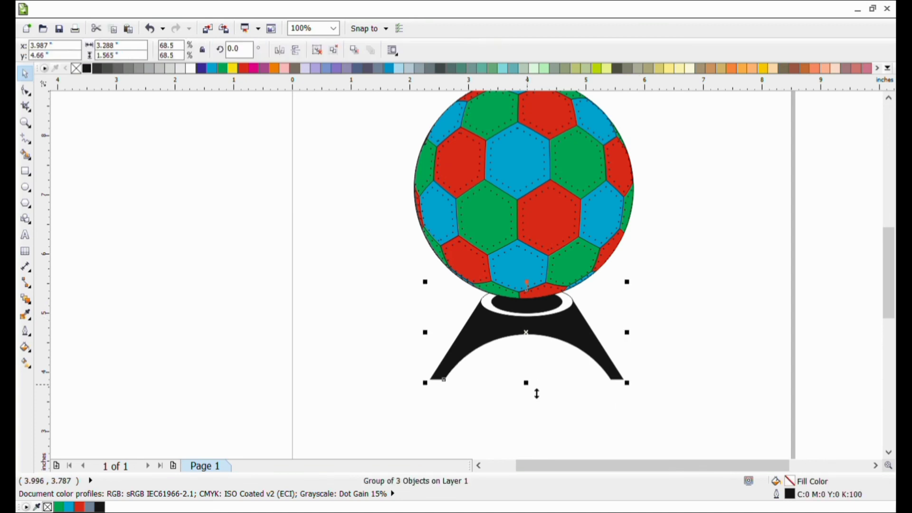
left_click_drag(525, 381, 542, 362)
left_click(544, 409)
left_click_drag(546, 323, 551, 338)
left_click(561, 401)
Step: Move the ball down and slightly to the right so that it rests in the stand's ring
left_click(529, 187)
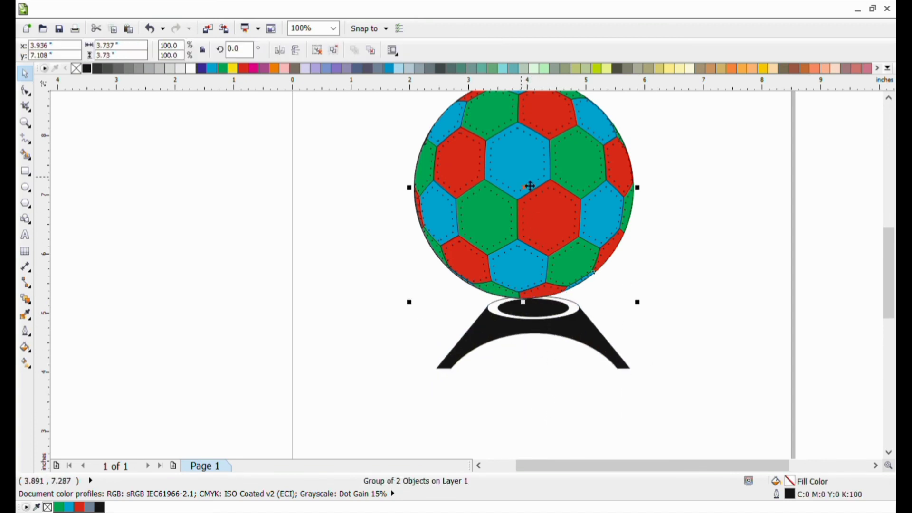
left_click_drag(529, 187, 539, 208)
left_click(675, 300)
scroll(671, 297, "down", 1)
scroll(672, 298, "up", 1)
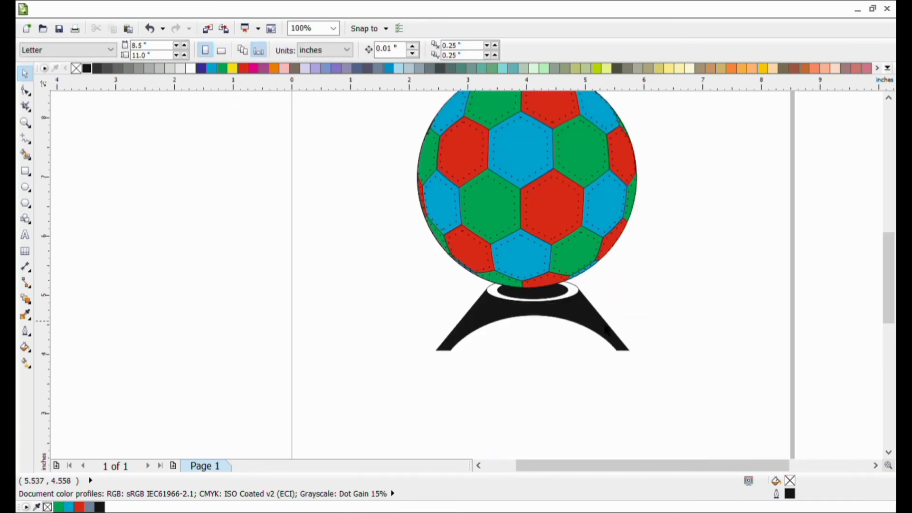
Step: Nudge the flattened stand slightly to refine its fit under the ball
left_click(604, 330)
left_click_drag(542, 326, 541, 322)
left_click(534, 327)
left_click(535, 320)
left_click(546, 320)
scroll(545, 322, "up", 1)
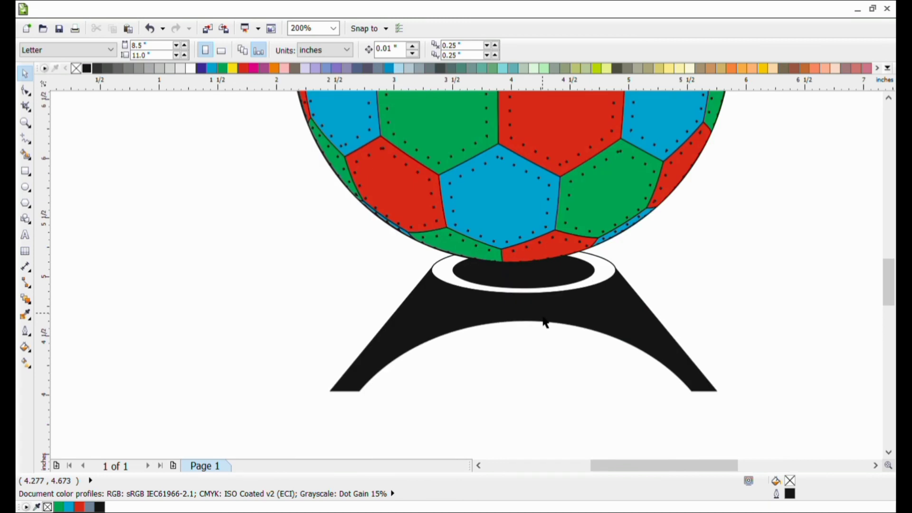
scroll(545, 322, "down", 2)
scroll(528, 252, "up", 1)
Step: Fine-tune the ball's position over the stand's ring and clear the selection
left_click(528, 252)
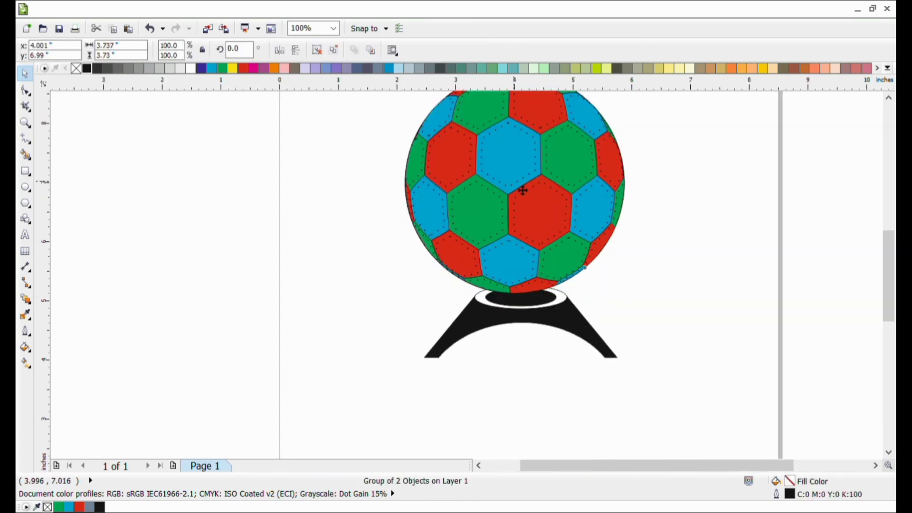
left_click_drag(522, 190, 521, 190)
scroll(527, 191, "up", 1)
left_click(768, 278)
scroll(681, 267, "down", 2)
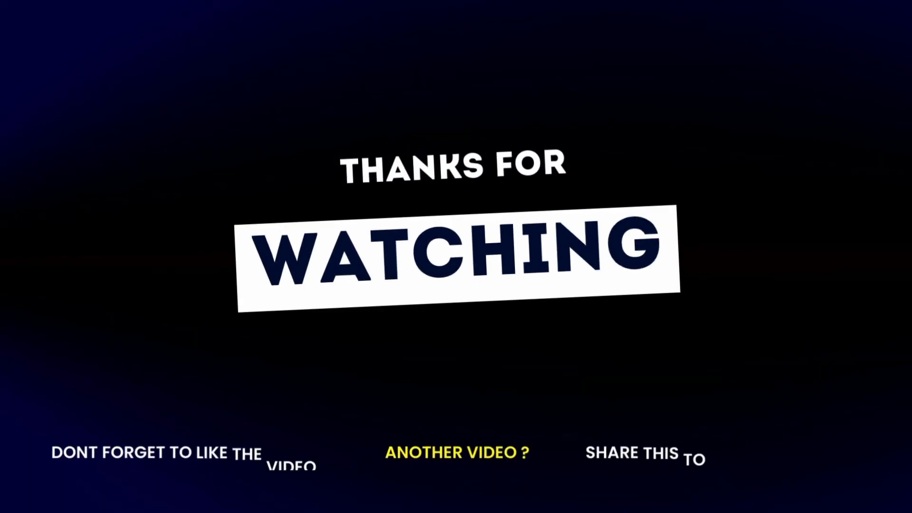